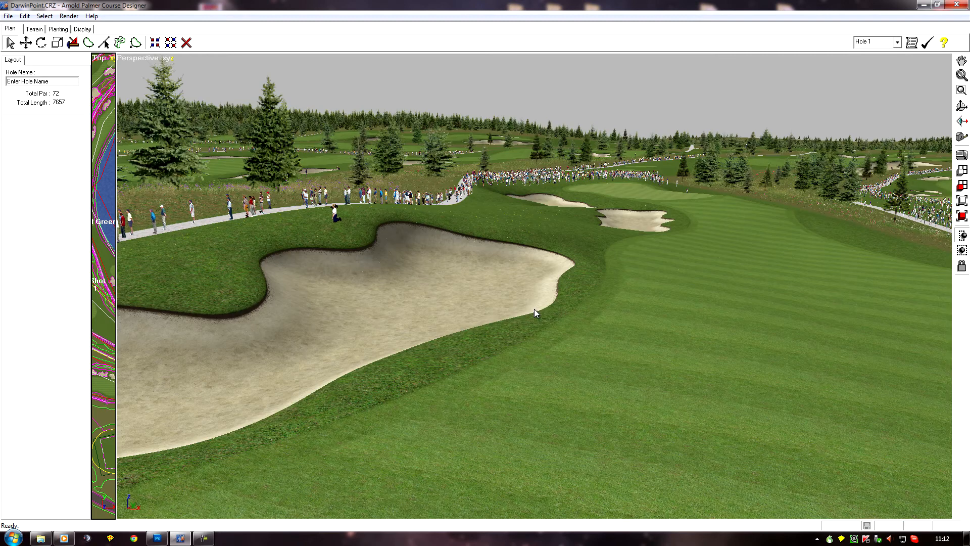
Select a terrain surface on the fairway edge strip bordering the large bunker.
{"action": "left_click_drag", "start_coordinate": [532, 304], "coordinate": [576, 271]}
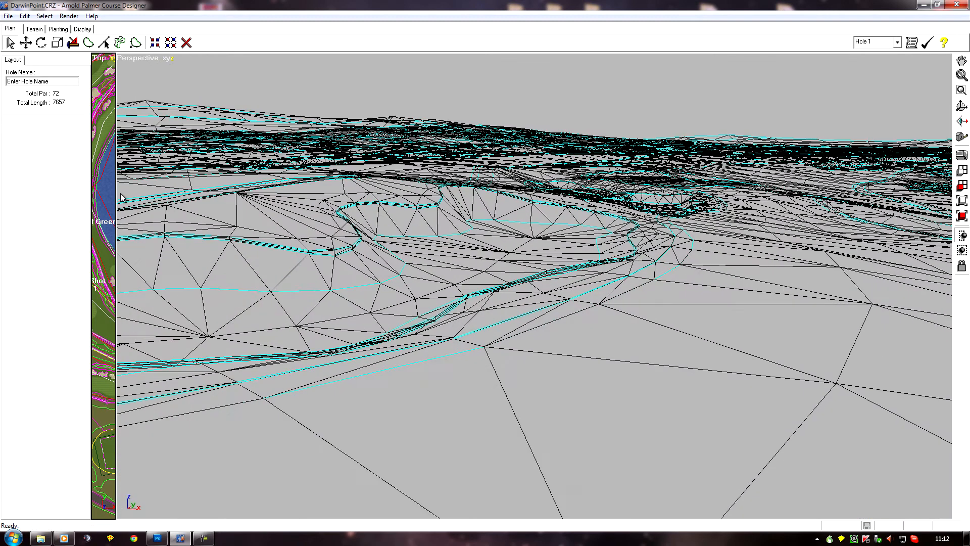
{"action": "left_click", "coordinate": [34, 29]}
{"action": "left_click", "coordinate": [35, 172]}
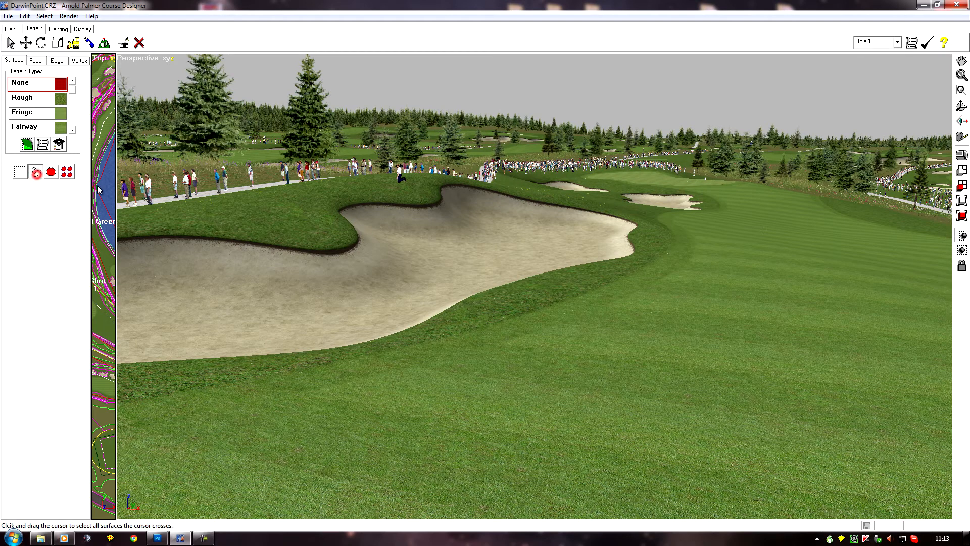
{"action": "left_click", "coordinate": [342, 377]}
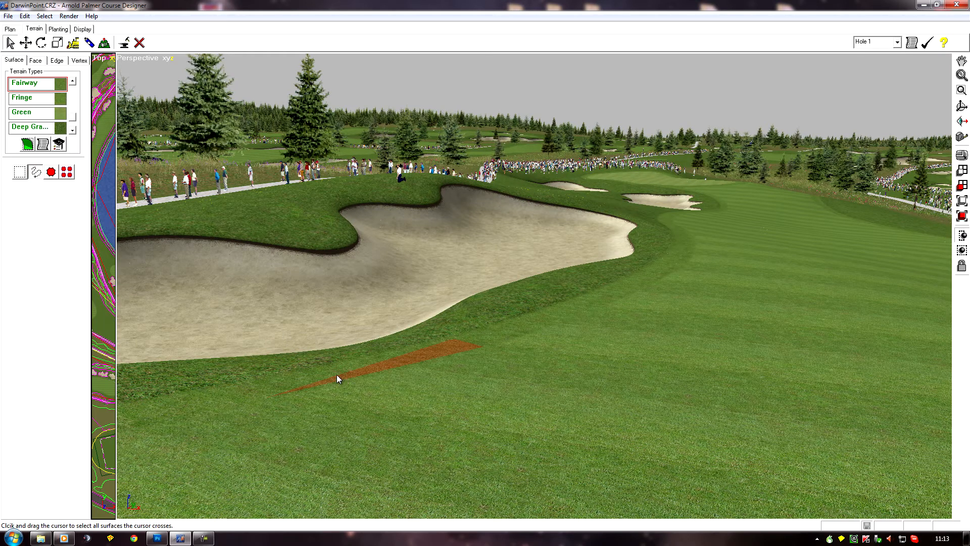
Replace the DPfairway edge terrain's texture with MBfringe1024.tga from the Margaret's Bay folder in Links 2003 textures and save the terrain.
{"action": "left_click", "coordinate": [43, 145]}
{"action": "left_click", "coordinate": [532, 346]}
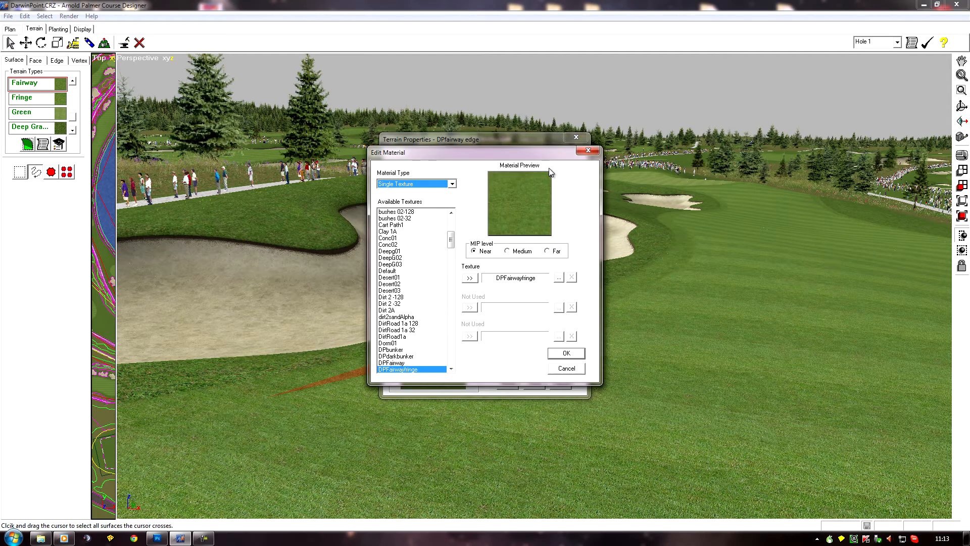
{"action": "left_click", "coordinate": [558, 278]}
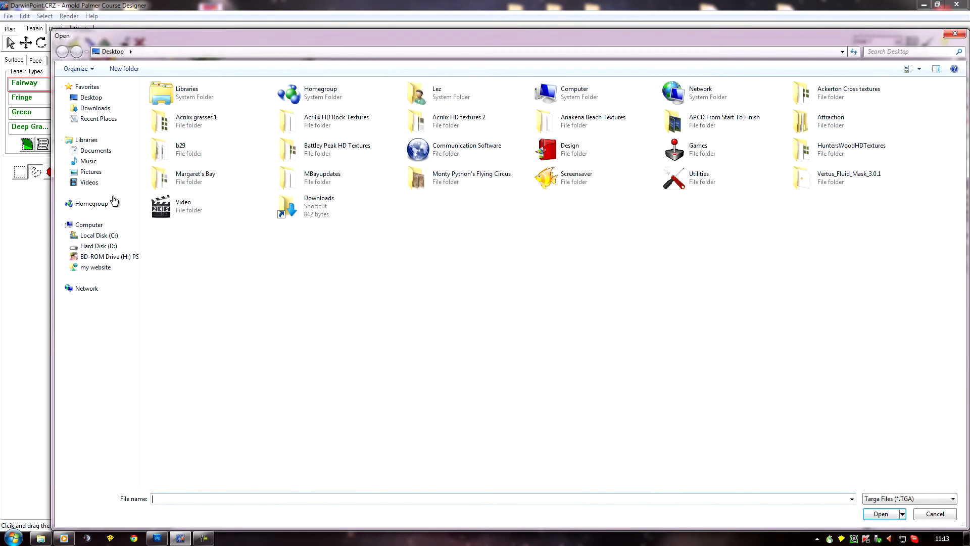
{"action": "left_click", "coordinate": [94, 171]}
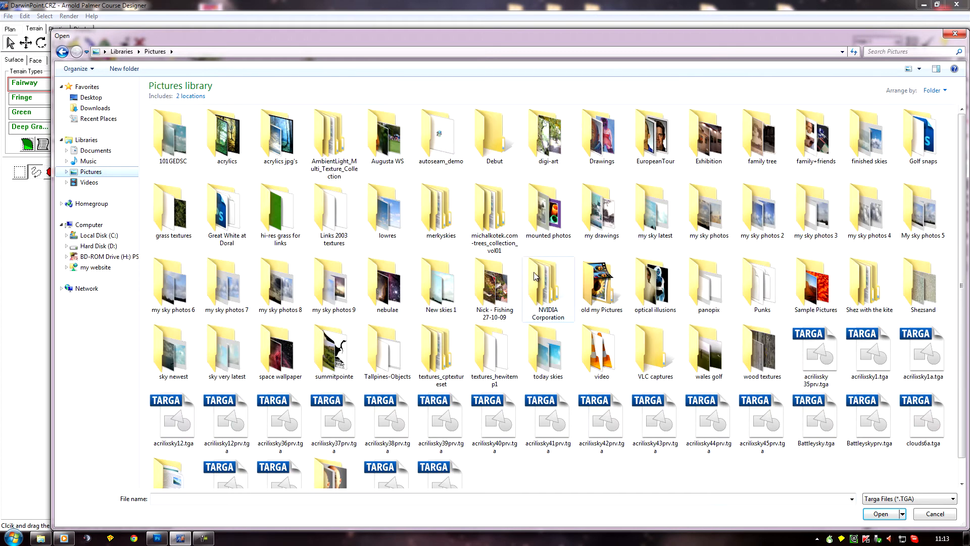
{"action": "double_click", "coordinate": [333, 218]}
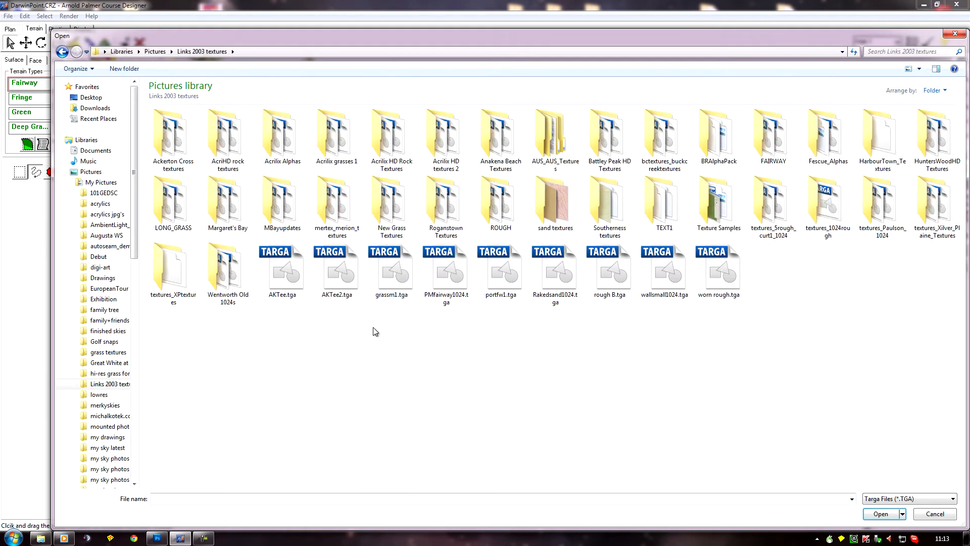
{"action": "double_click", "coordinate": [234, 217]}
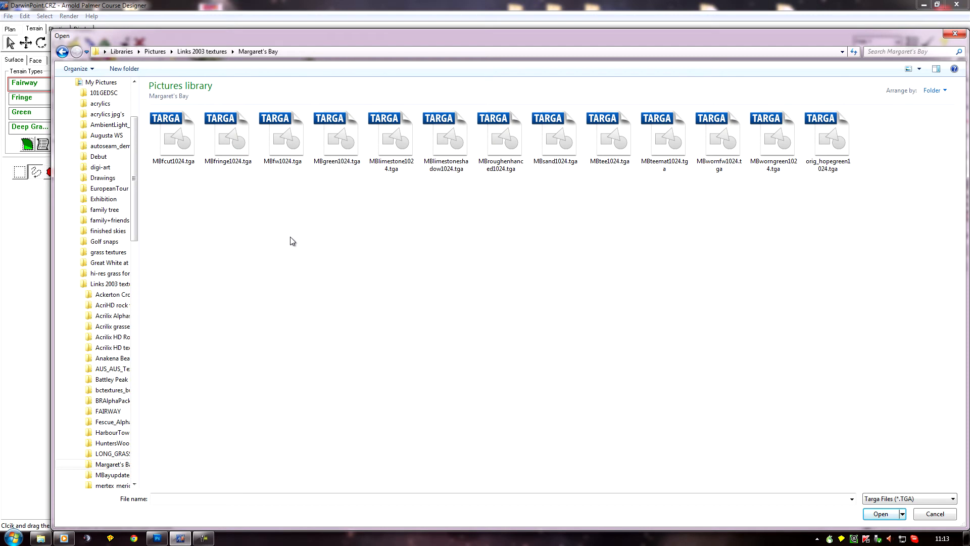
{"action": "left_click", "coordinate": [234, 141]}
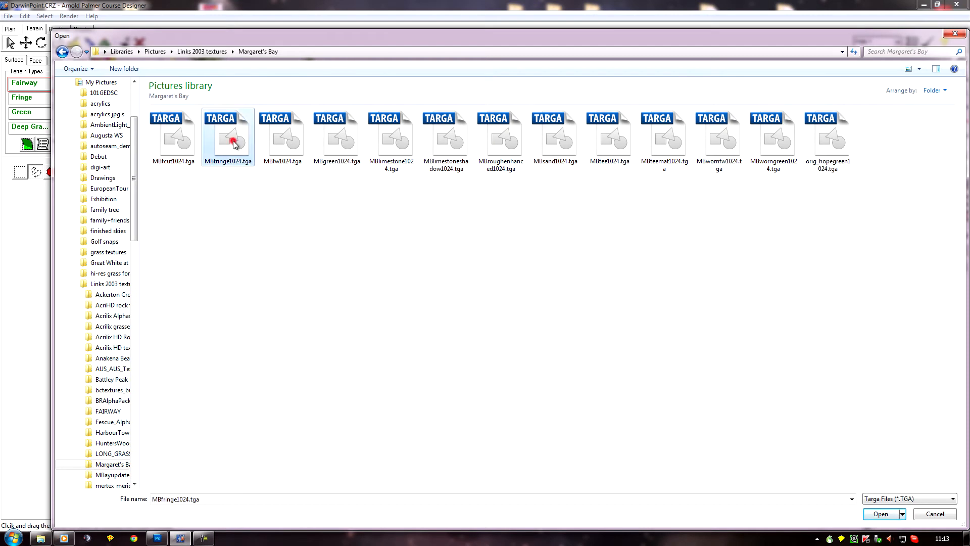
{"action": "left_click", "coordinate": [882, 514]}
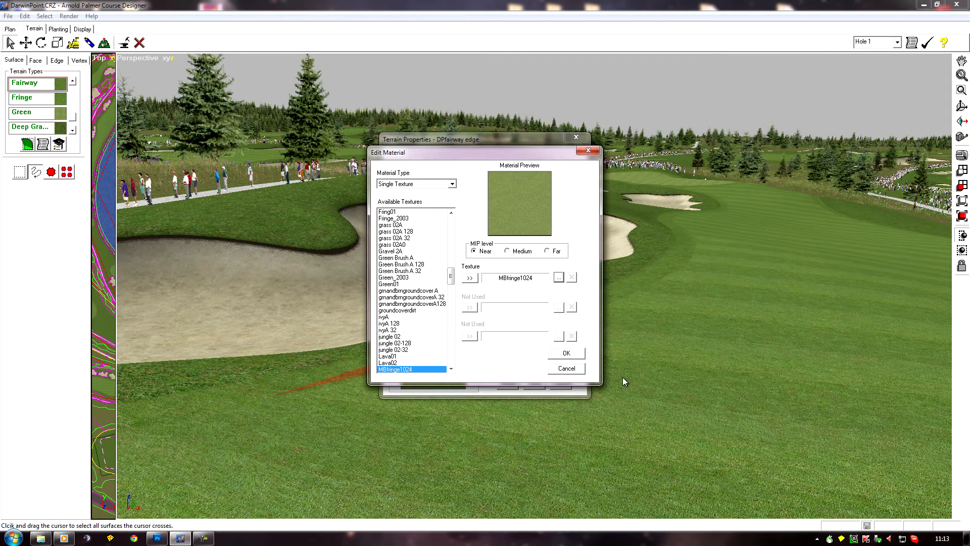
{"action": "left_click", "coordinate": [569, 351]}
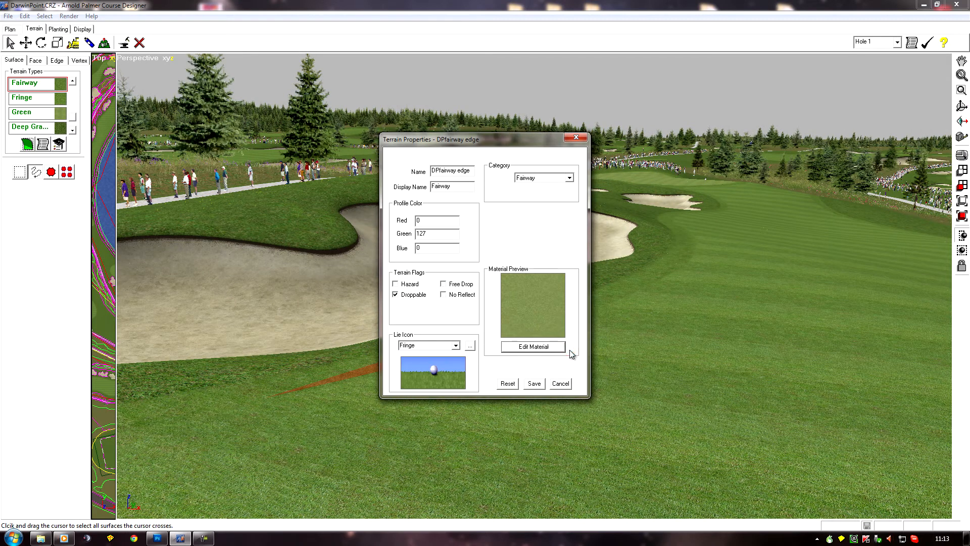
{"action": "left_click", "coordinate": [535, 383]}
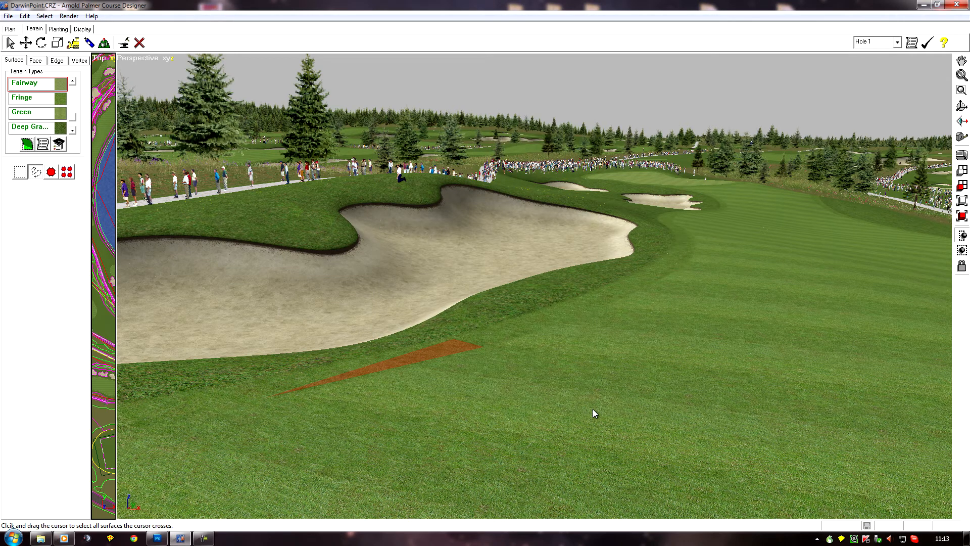
Select the thin rough2edge seam surface between the rough and the light fairway edge strip.
{"action": "left_click_drag", "start_coordinate": [493, 406], "coordinate": [559, 415]}
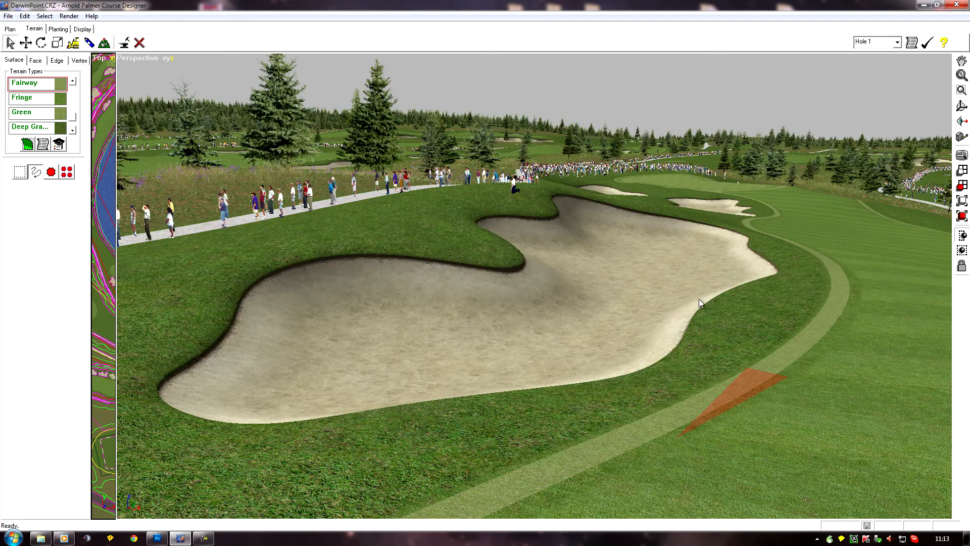
{"action": "left_click_drag", "start_coordinate": [698, 299], "coordinate": [703, 370]}
{"action": "scroll", "coordinate": [703, 369], "scroll_direction": "up", "scroll_amount": 2}
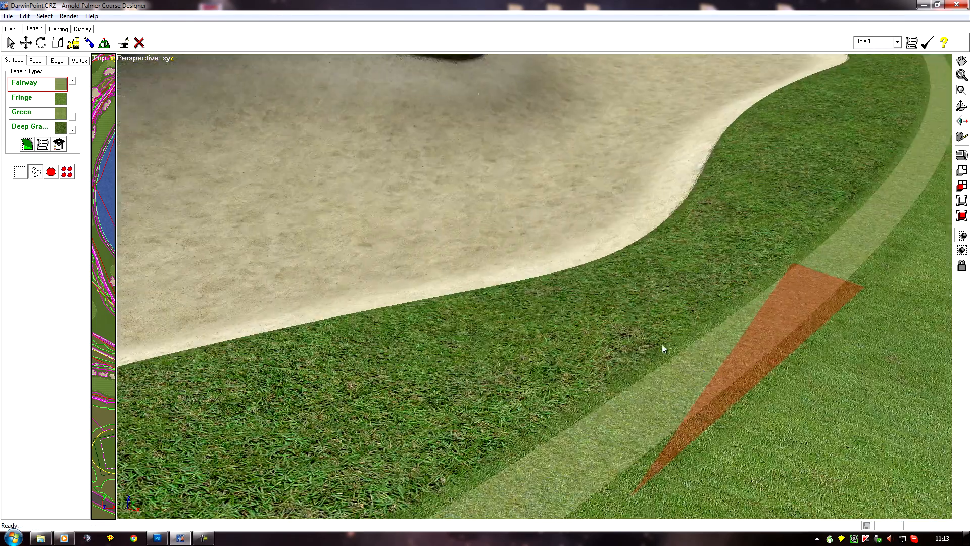
{"action": "scroll", "coordinate": [667, 348], "scroll_direction": "up", "scroll_amount": 2}
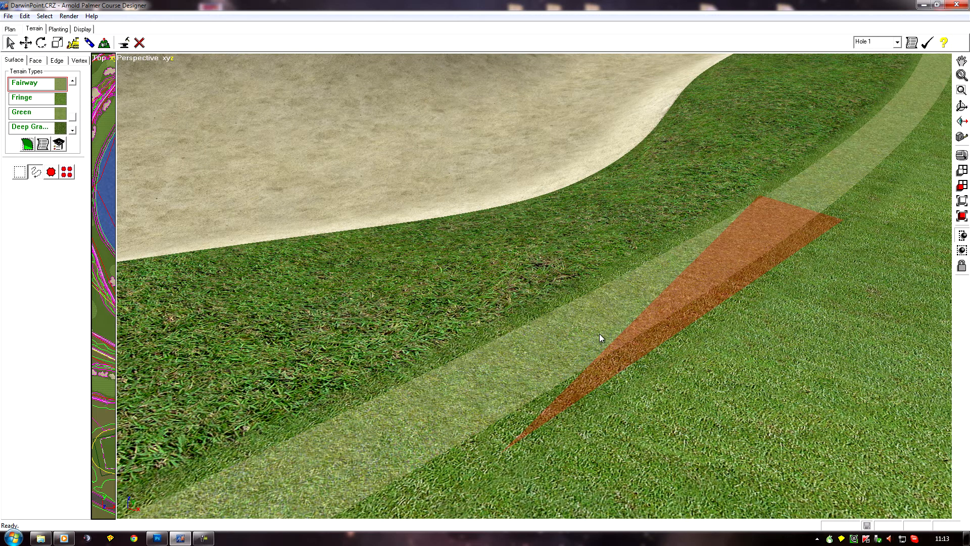
{"action": "scroll", "coordinate": [655, 344], "scroll_direction": "down", "scroll_amount": 2}
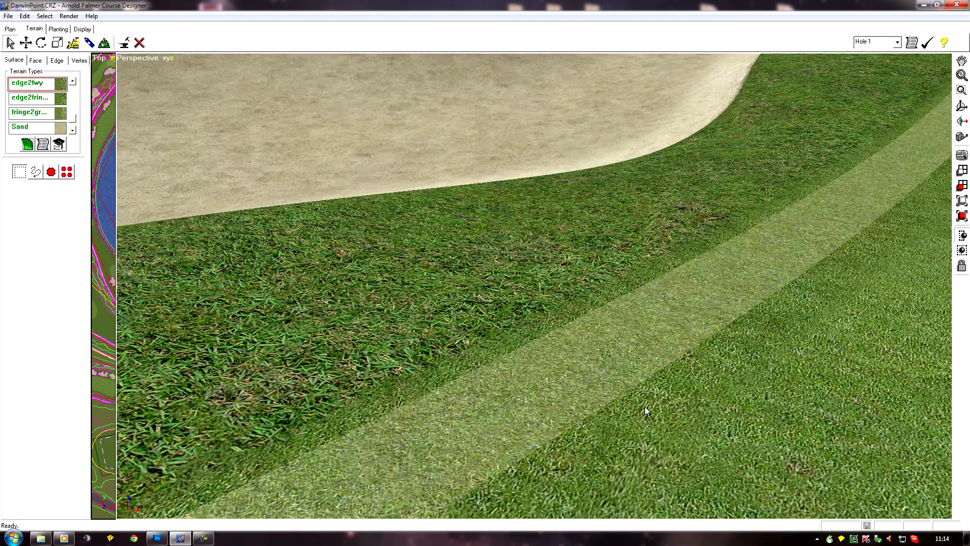
{"action": "left_click_drag", "start_coordinate": [604, 352], "coordinate": [609, 337]}
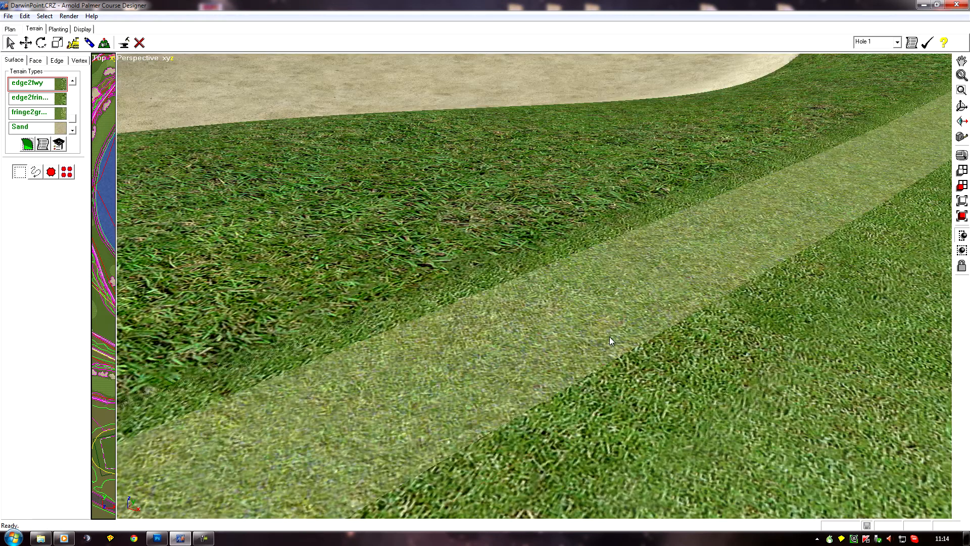
{"action": "left_click", "coordinate": [527, 253]}
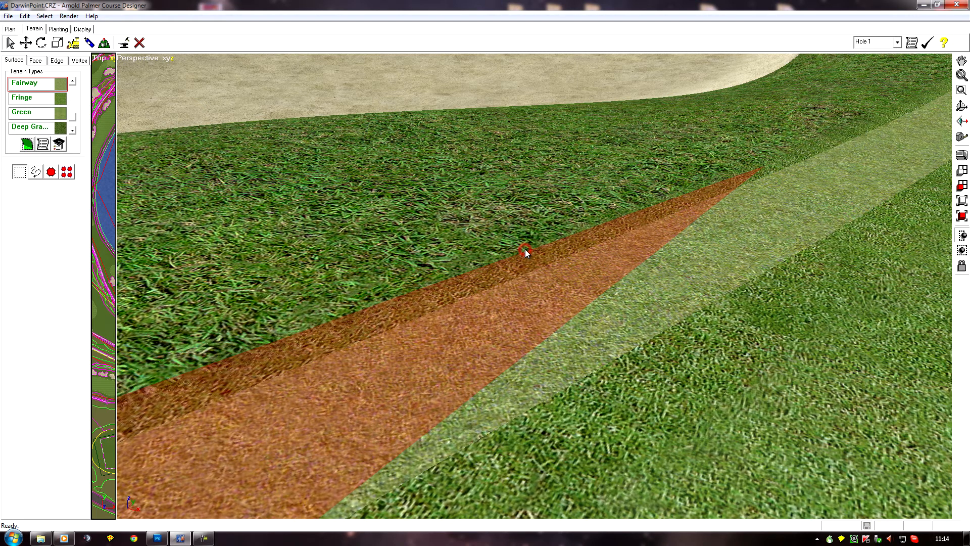
{"action": "left_click", "coordinate": [526, 250]}
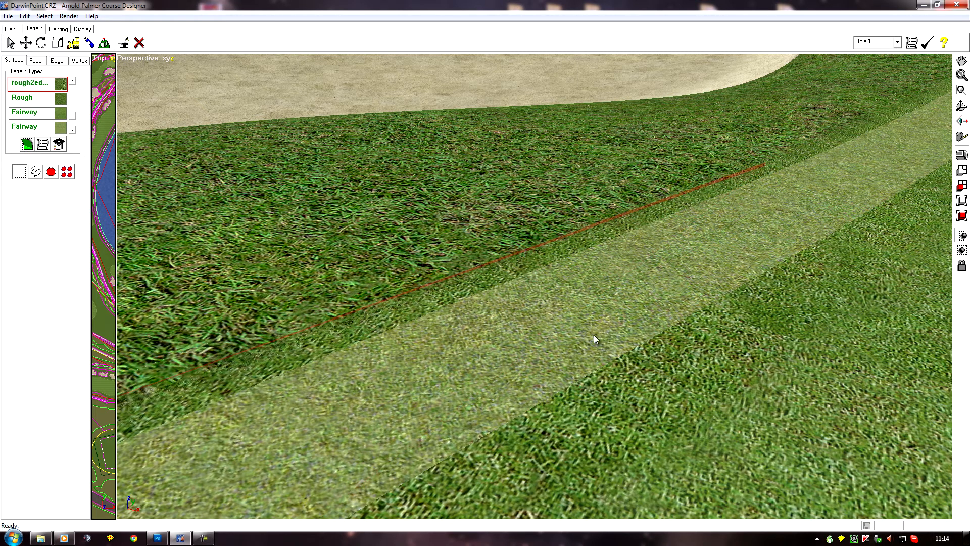
{"action": "left_click_drag", "start_coordinate": [593, 335], "coordinate": [595, 334]}
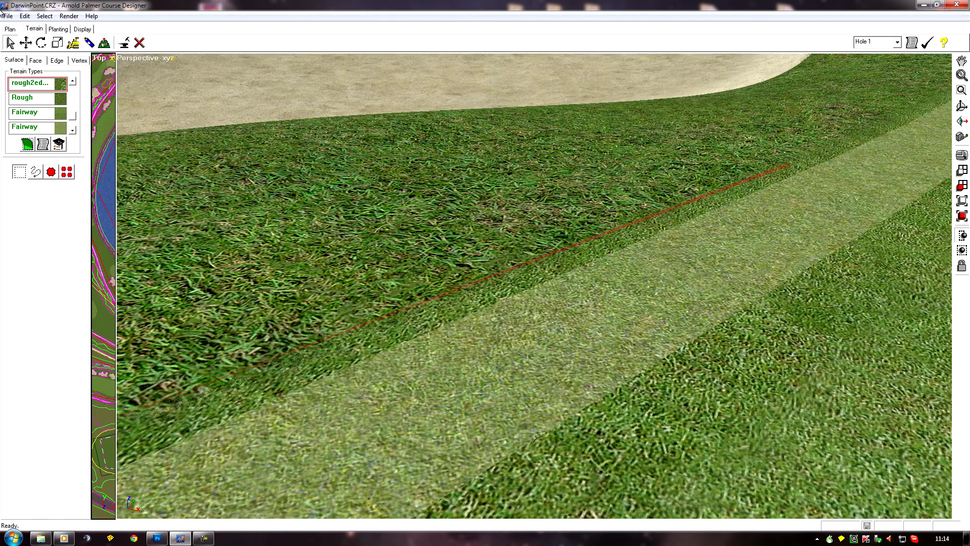
Set Texture 2 of the rough2edge seam blend material to MBfringe1024 and save the terrain properties.
{"action": "left_click", "coordinate": [43, 145]}
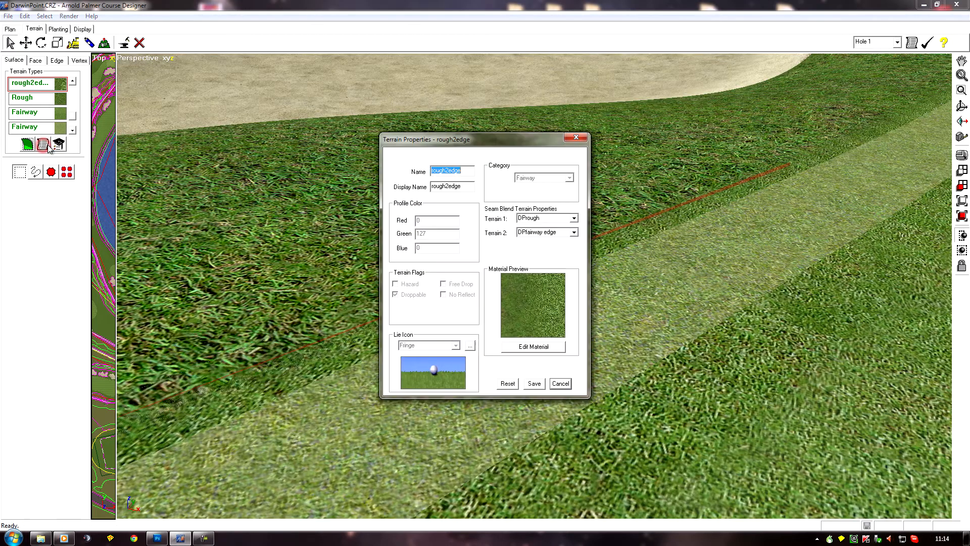
{"action": "left_click", "coordinate": [533, 346]}
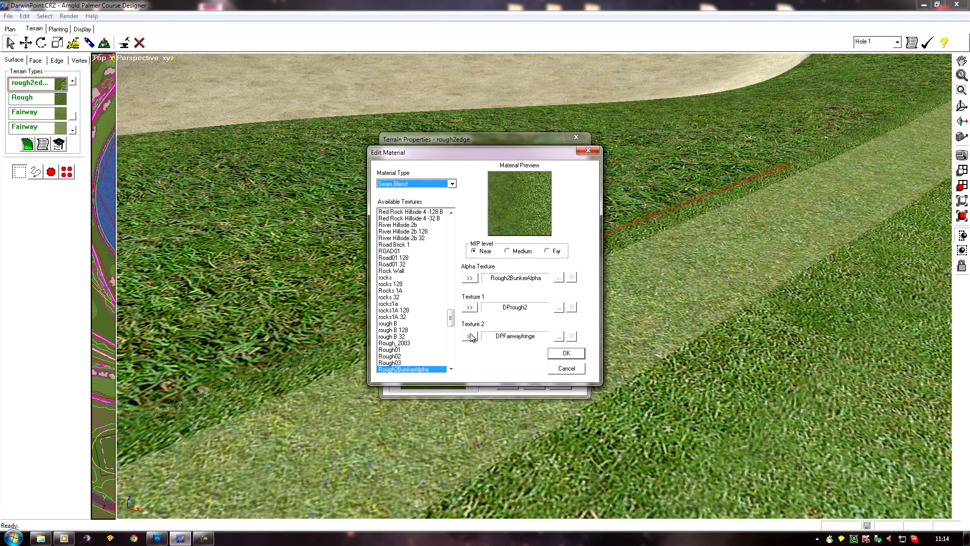
{"action": "left_click", "coordinate": [452, 317]}
{"action": "left_click_drag", "start_coordinate": [452, 317], "coordinate": [447, 287]}
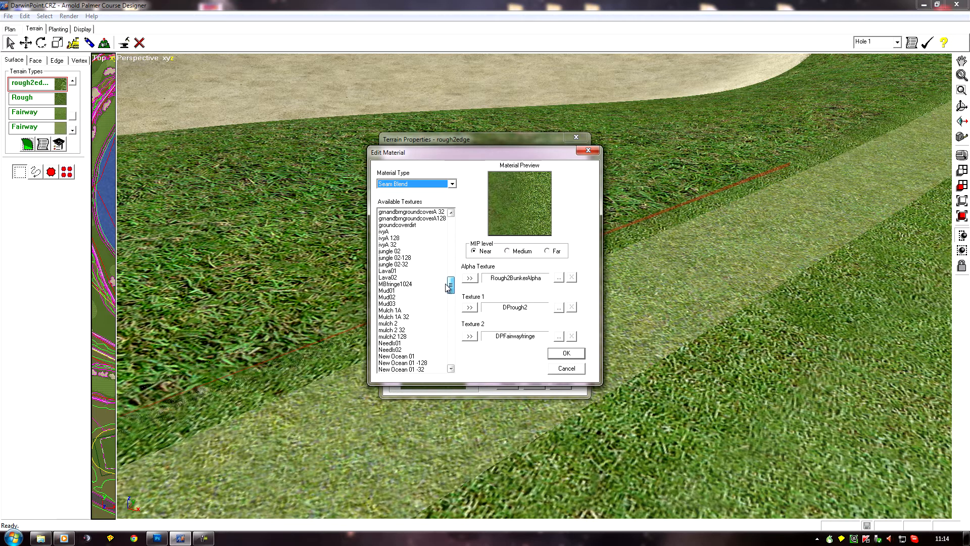
{"action": "left_click", "coordinate": [391, 283]}
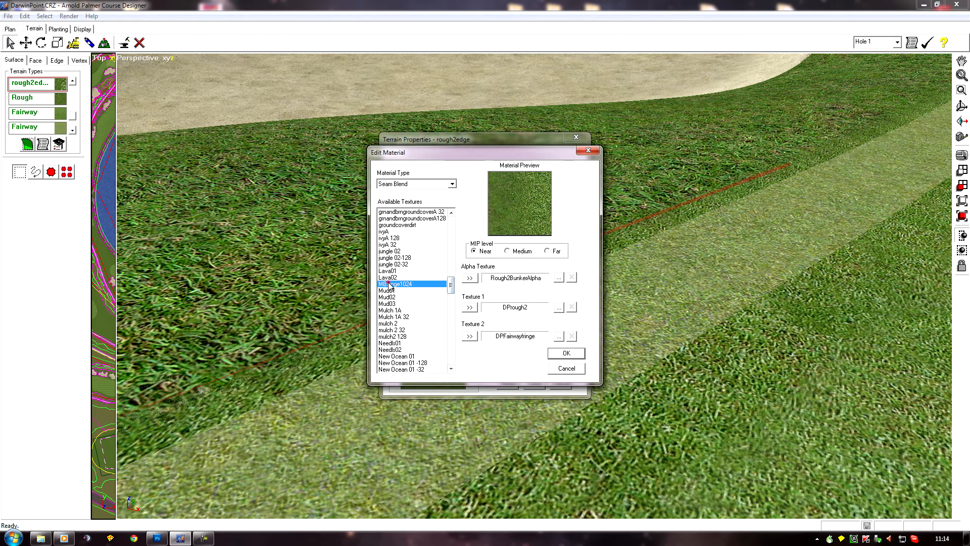
{"action": "left_click", "coordinate": [469, 335]}
{"action": "left_click", "coordinate": [565, 355]}
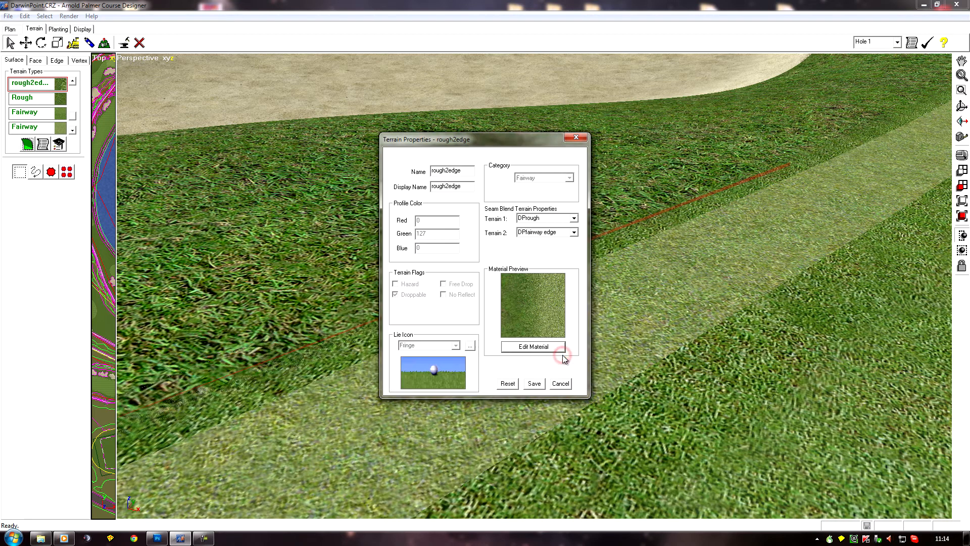
{"action": "left_click", "coordinate": [533, 382]}
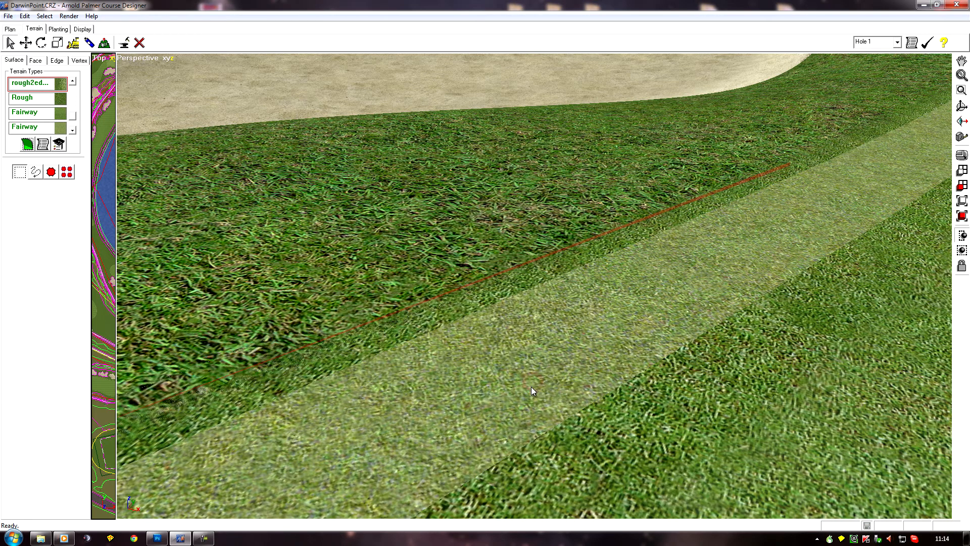
Select the edge2fwy seam surface between the light edge strip and the fairway.
{"action": "key", "text": "Right"}
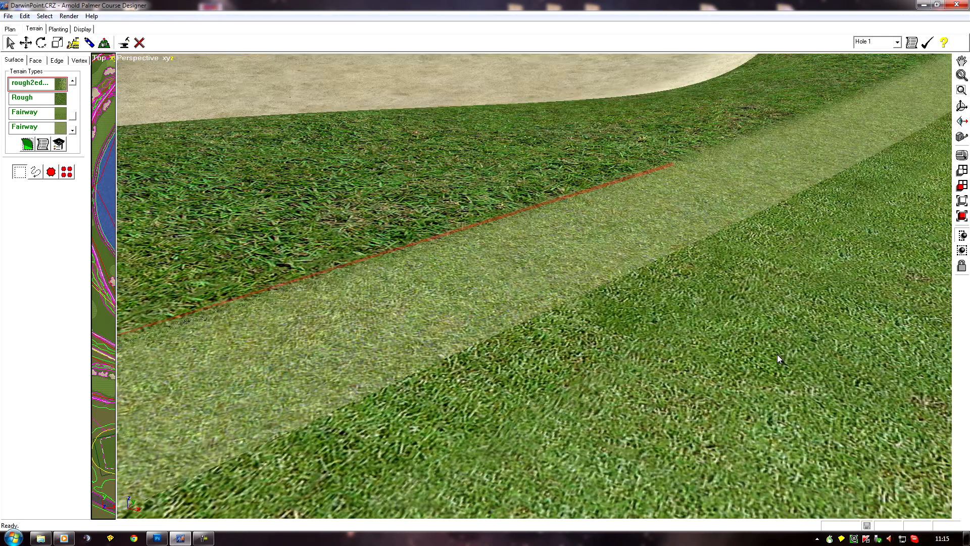
{"action": "key", "text": "Right"}
{"action": "left_click_drag", "start_coordinate": [769, 332], "coordinate": [748, 338]}
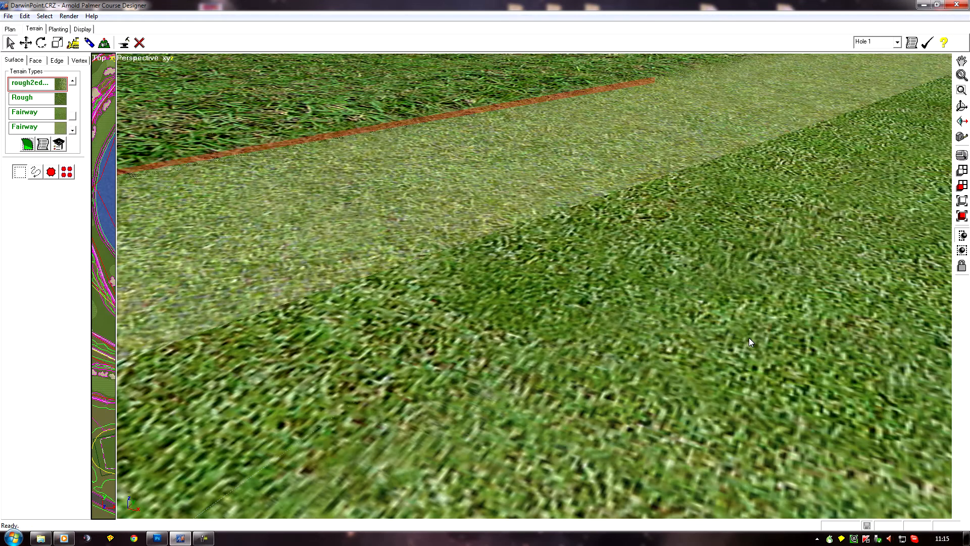
{"action": "key", "text": "Right"}
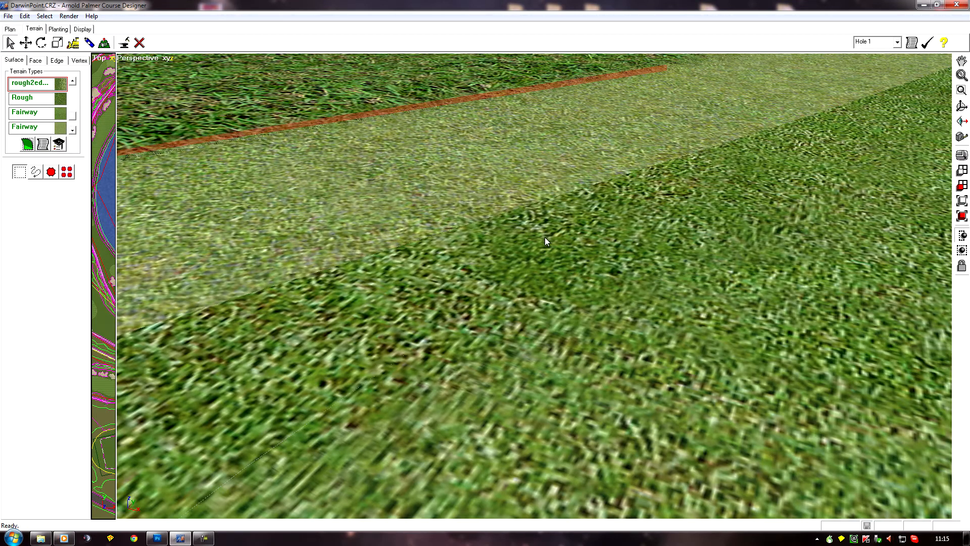
{"action": "left_click", "coordinate": [649, 227]}
{"action": "left_click_drag", "start_coordinate": [639, 225], "coordinate": [662, 235]}
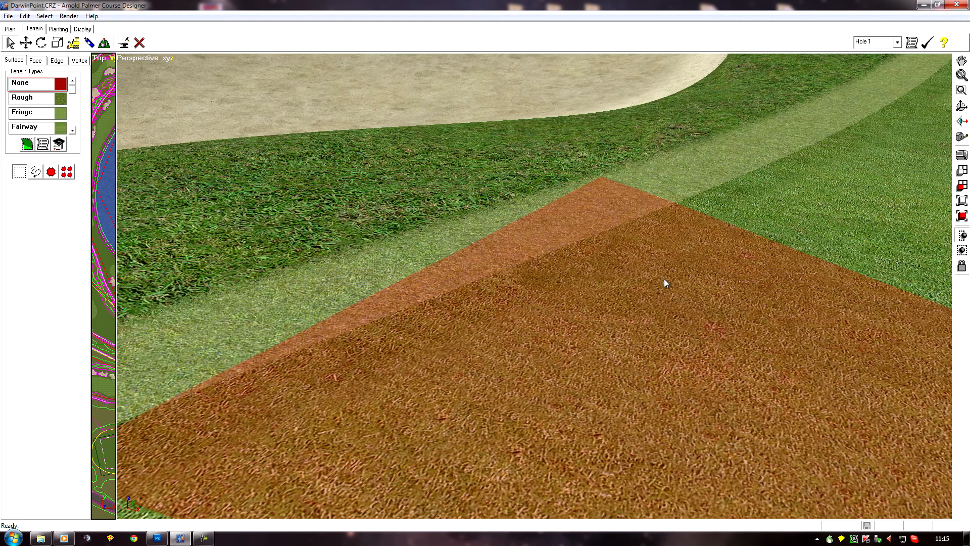
{"action": "middle_click", "coordinate": [664, 278]}
{"action": "left_click", "coordinate": [598, 232]}
{"action": "key", "text": "Escape"}
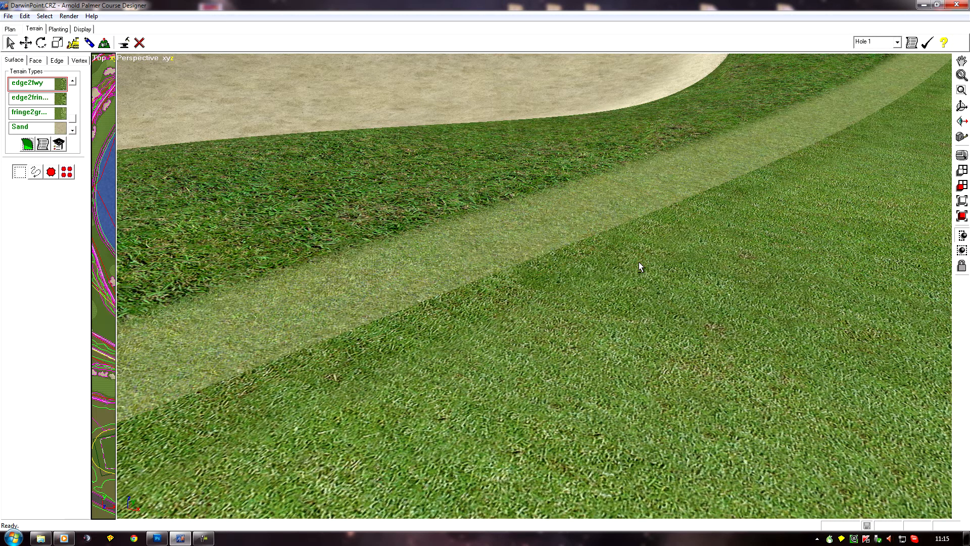
Set Texture 1 of the edge2fwy seam blend material to MBfringe1024 and save the terrain properties.
{"action": "scroll", "coordinate": [644, 263], "scroll_direction": "up", "scroll_amount": 2}
{"action": "scroll", "coordinate": [644, 263], "scroll_direction": "up", "scroll_amount": 2}
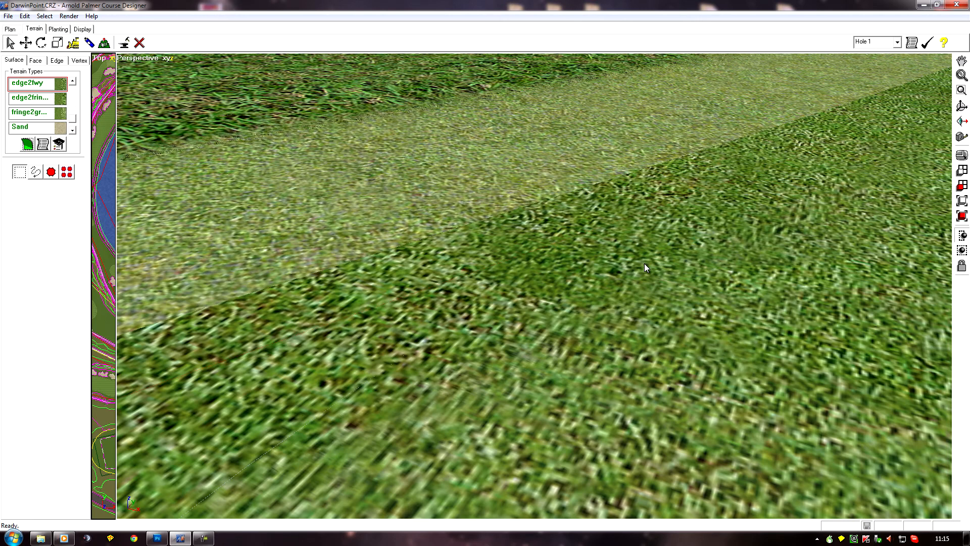
{"action": "scroll", "coordinate": [644, 264], "scroll_direction": "down", "scroll_amount": 2}
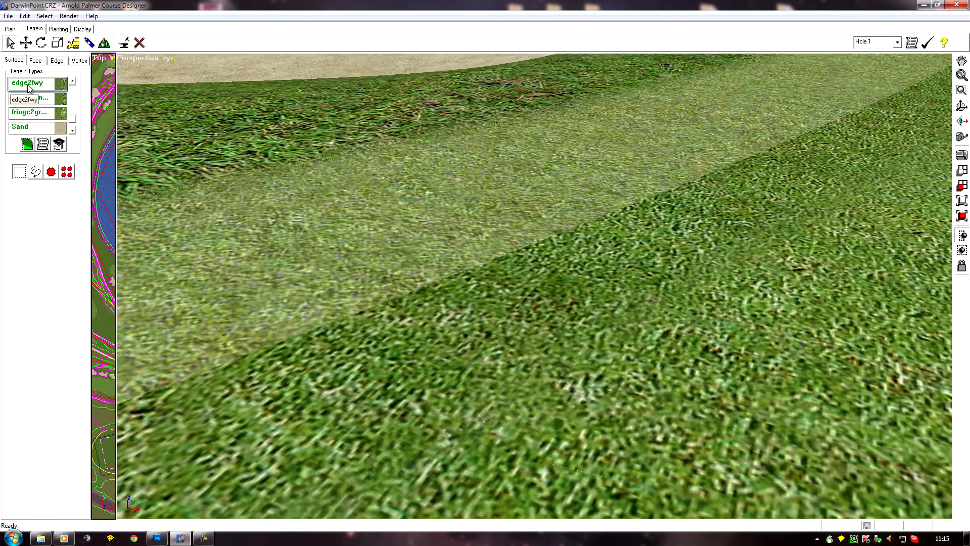
{"action": "left_click", "coordinate": [42, 144]}
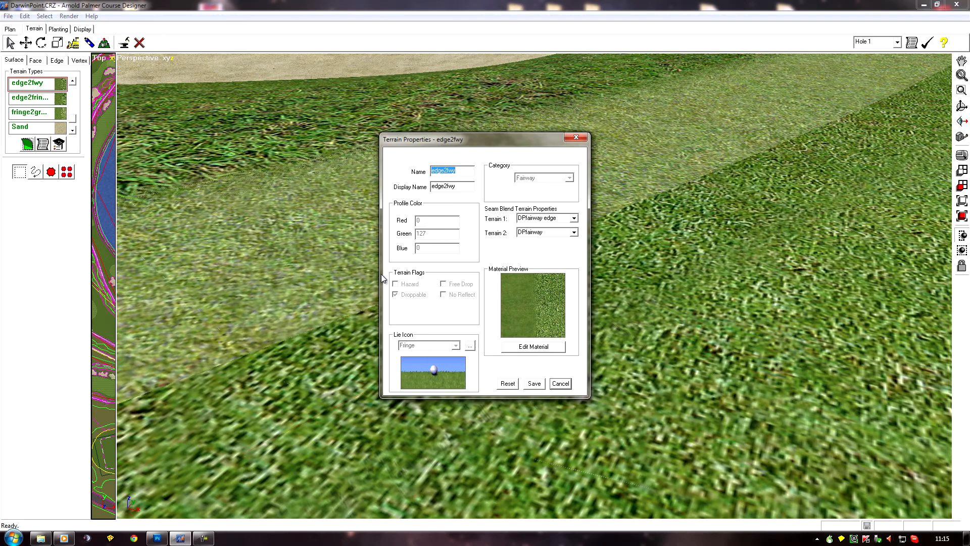
{"action": "left_click", "coordinate": [528, 348]}
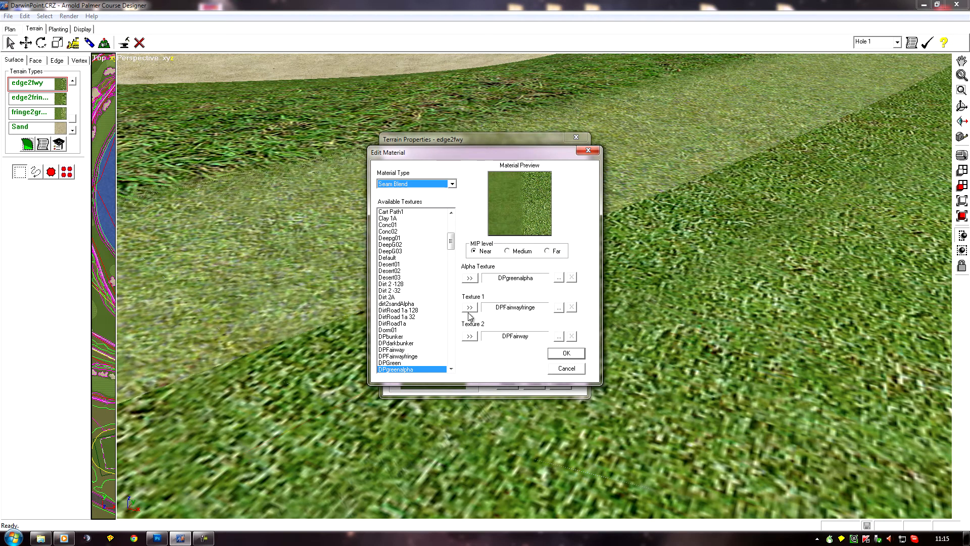
{"action": "left_click_drag", "start_coordinate": [450, 242], "coordinate": [454, 288]}
{"action": "left_click", "coordinate": [401, 283]}
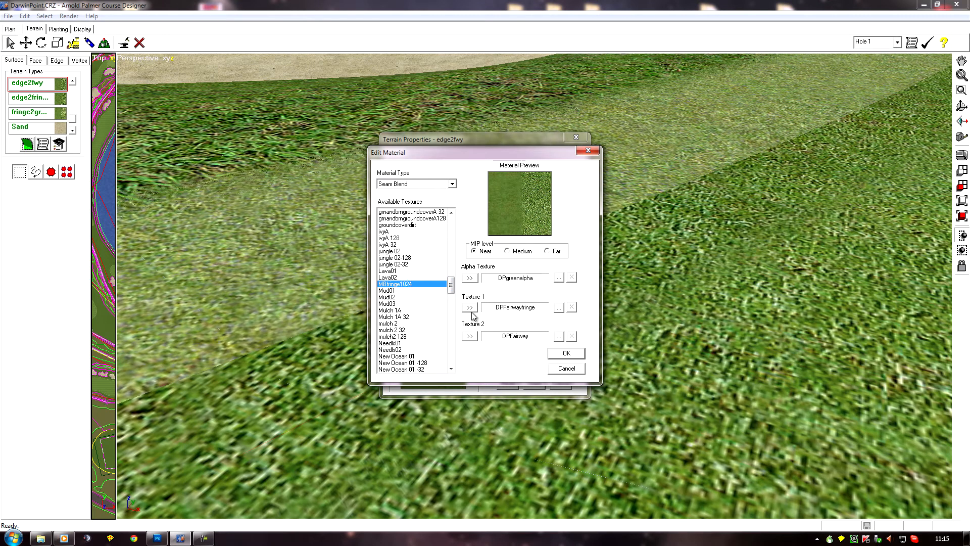
{"action": "left_click", "coordinate": [470, 307]}
{"action": "left_click", "coordinate": [561, 353]}
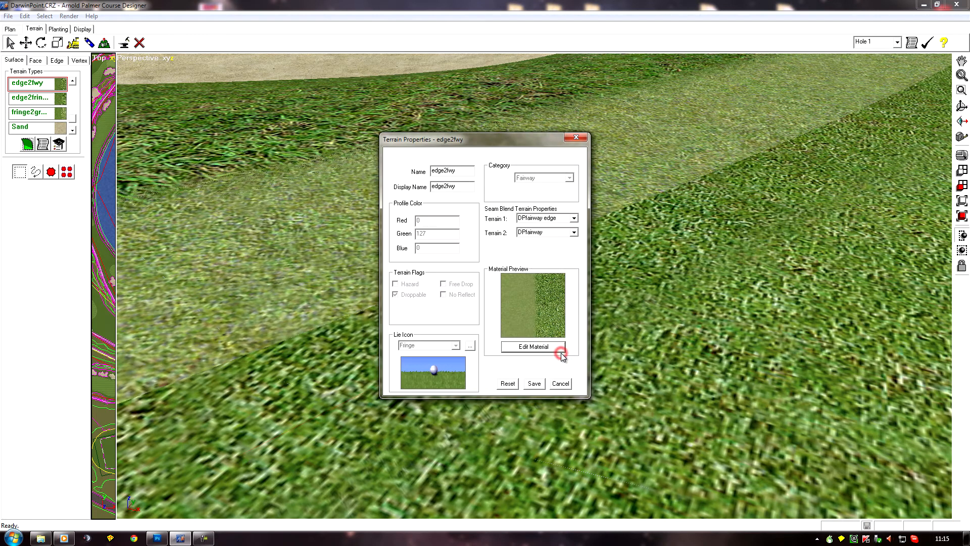
{"action": "left_click", "coordinate": [534, 384]}
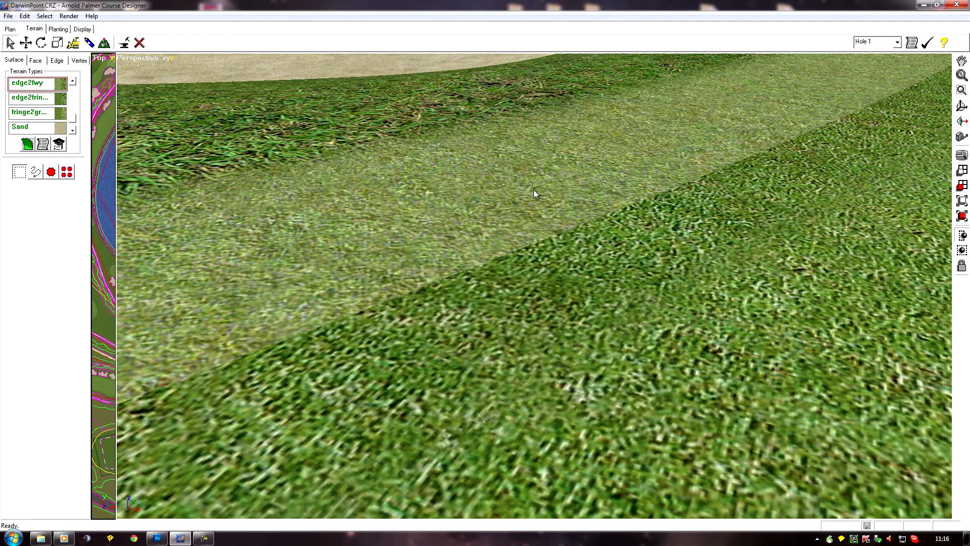
Frame a top-down view of the bunker edge, rough, light edge strip and fairway for a screen capture.
{"action": "scroll", "coordinate": [533, 202], "scroll_direction": "down", "scroll_amount": 3}
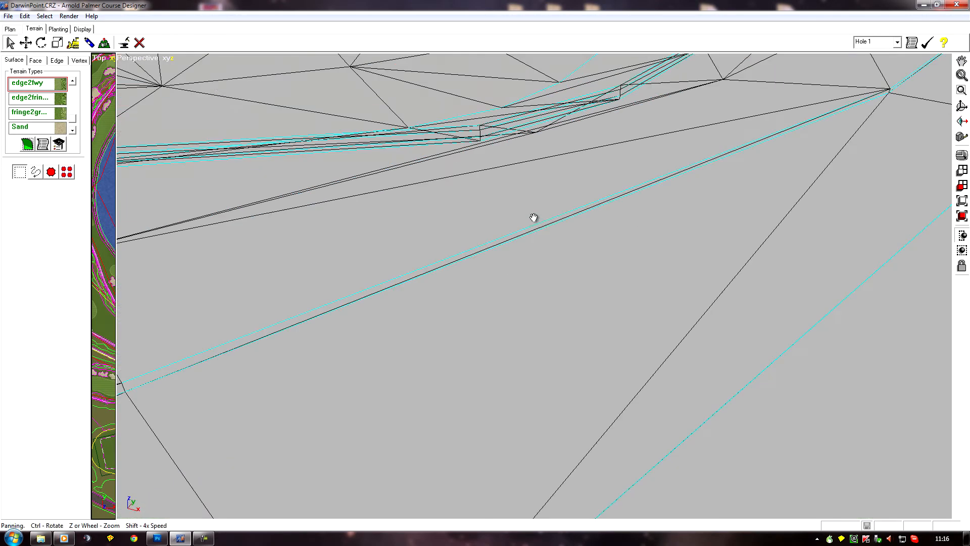
{"action": "scroll", "coordinate": [533, 217], "scroll_direction": "down", "scroll_amount": 5}
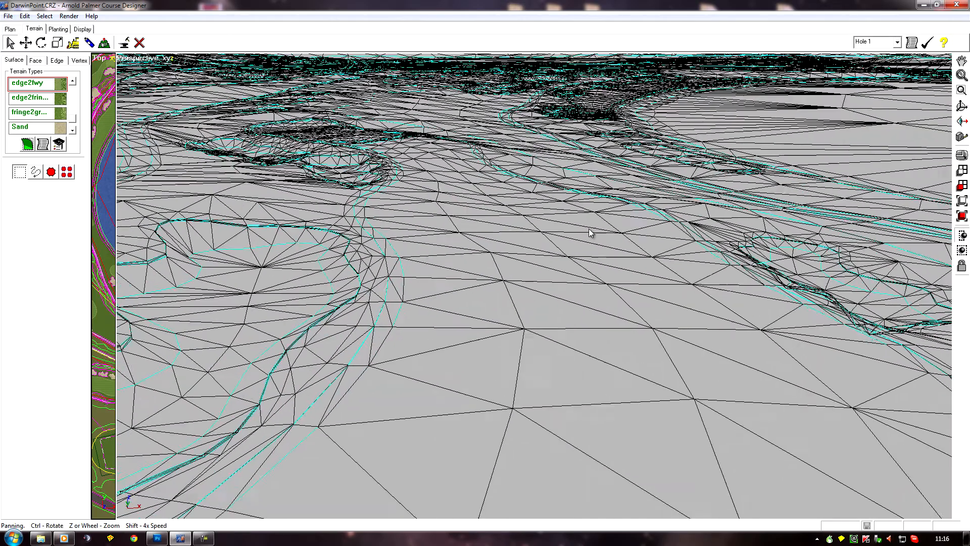
{"action": "scroll", "coordinate": [571, 209], "scroll_direction": "down", "scroll_amount": 2}
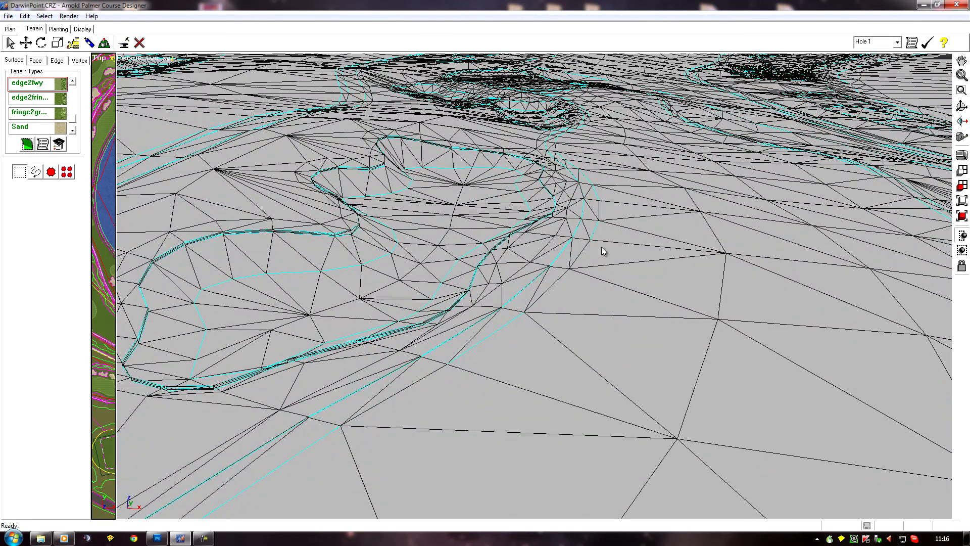
{"action": "scroll", "coordinate": [601, 251], "scroll_direction": "up", "scroll_amount": 3}
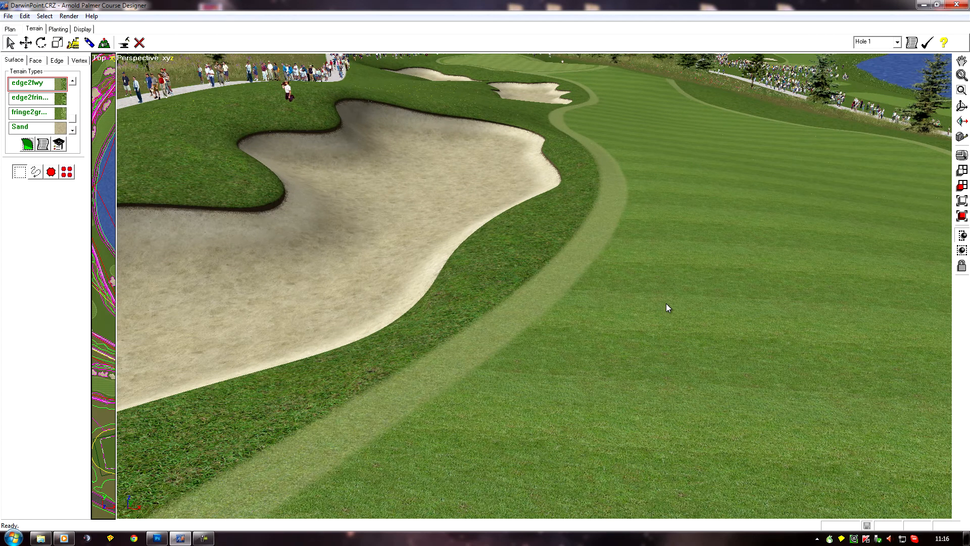
{"action": "scroll", "coordinate": [678, 307], "scroll_direction": "up", "scroll_amount": 1}
{"action": "scroll", "coordinate": [685, 307], "scroll_direction": "up", "scroll_amount": 1}
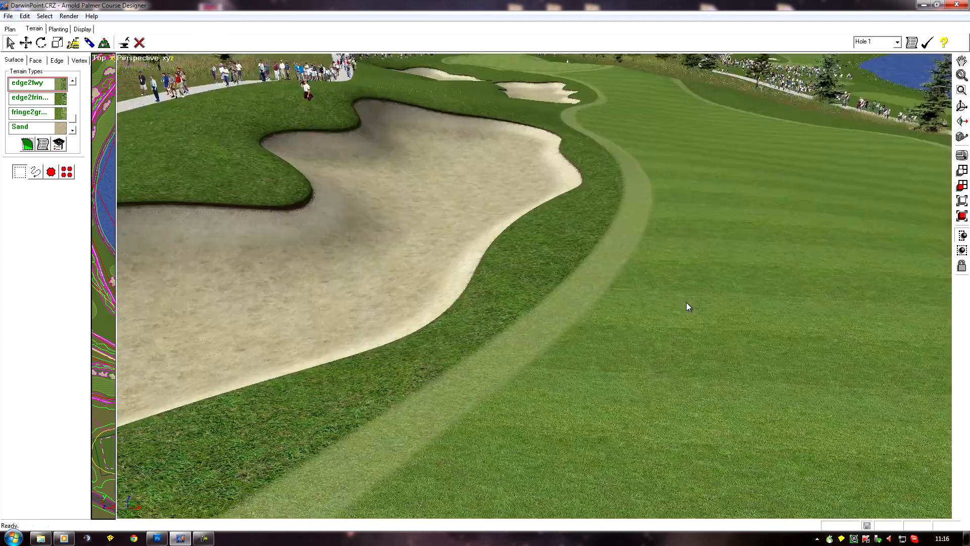
{"action": "scroll", "coordinate": [686, 307], "scroll_direction": "up", "scroll_amount": 1}
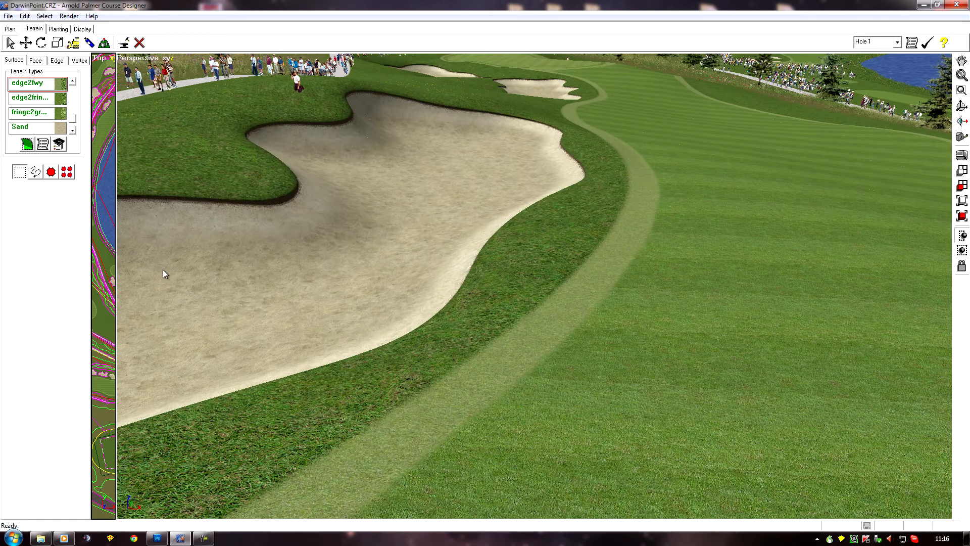
{"action": "left_click_drag", "start_coordinate": [283, 195], "coordinate": [271, 303]}
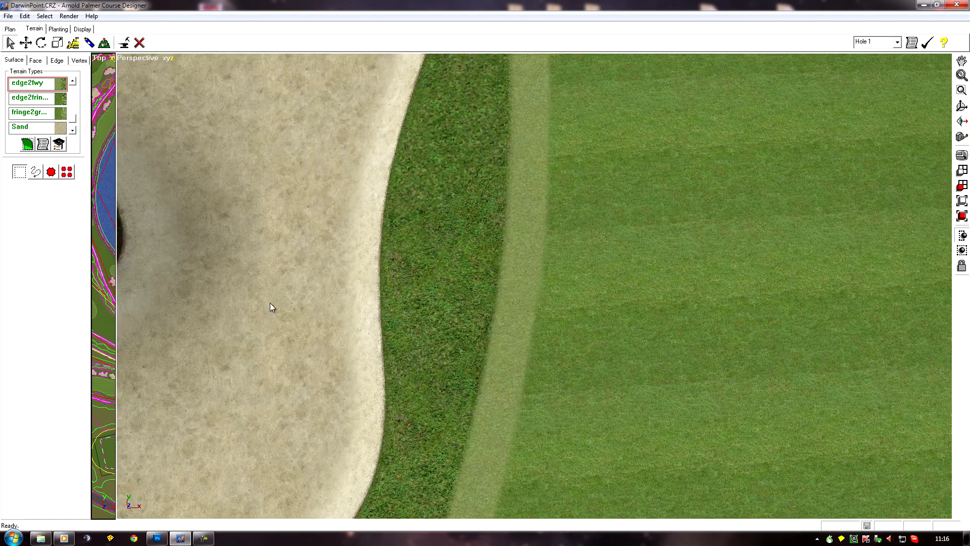
{"action": "left_click_drag", "start_coordinate": [263, 260], "coordinate": [260, 264]}
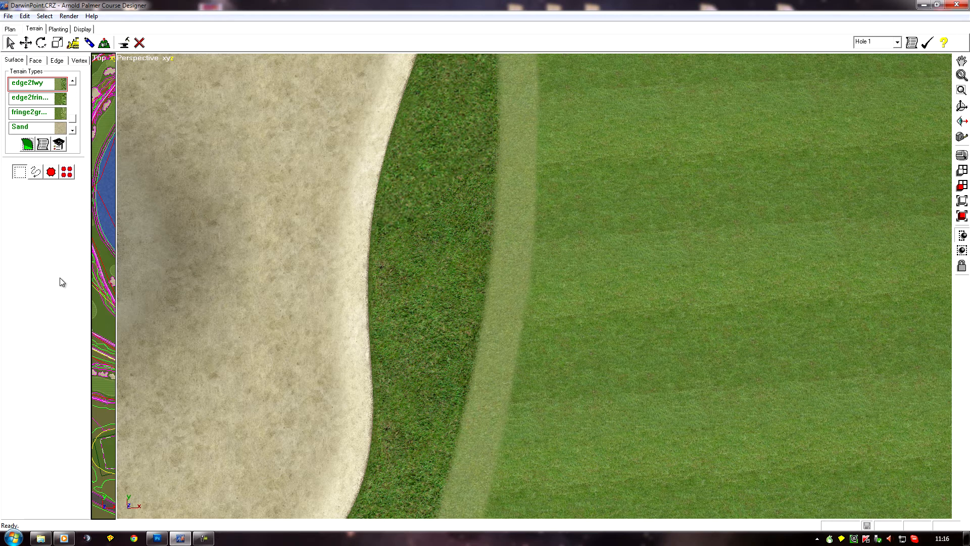
Switch to Photoshop, create a 1920 x 1080 pixel document from the Clipboard preset, and paste the course screenshot into it.
{"action": "left_click", "coordinate": [158, 538]}
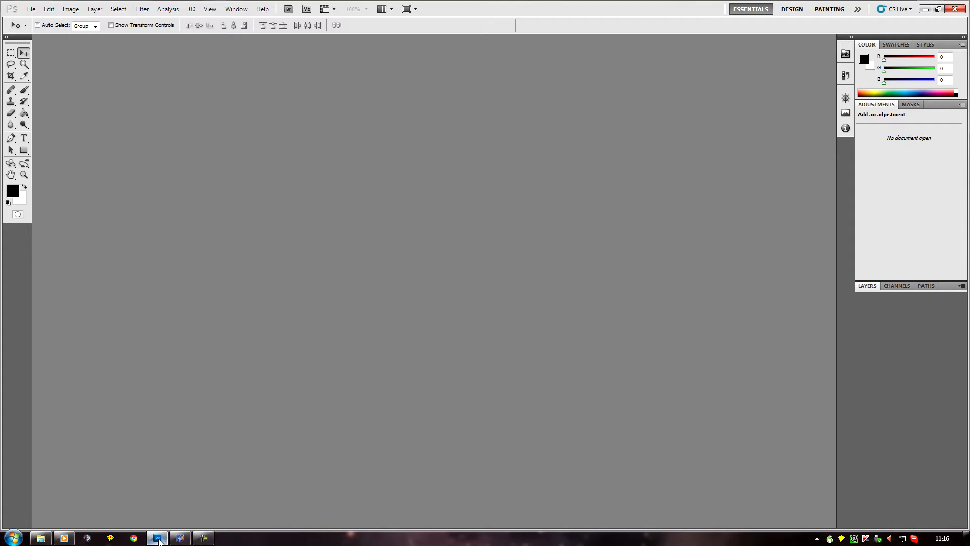
{"action": "left_click", "coordinate": [30, 9]}
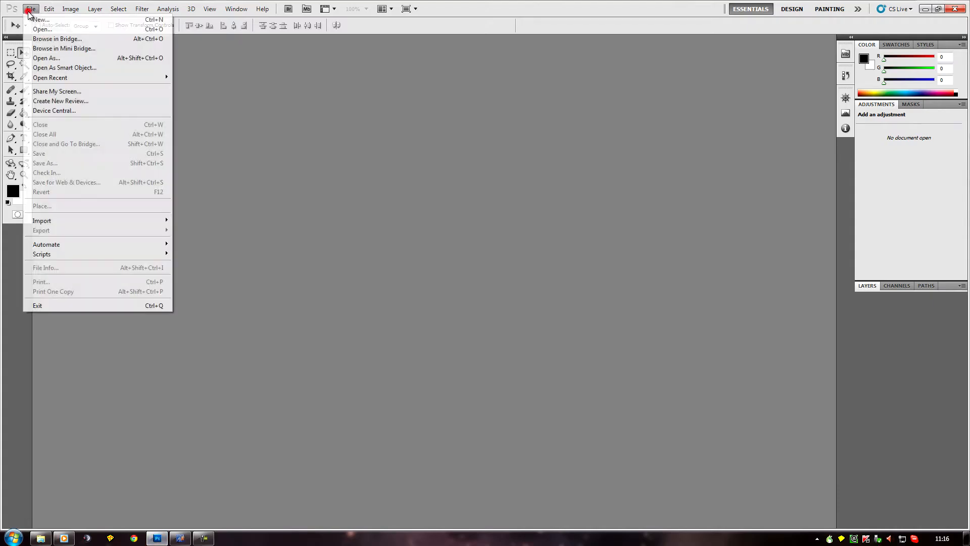
{"action": "left_click", "coordinate": [49, 20]}
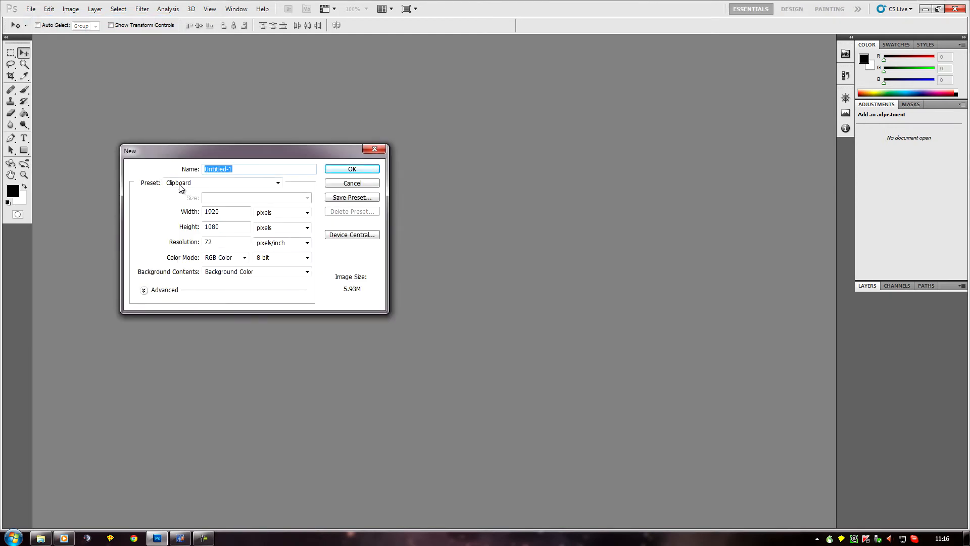
{"action": "left_click", "coordinate": [353, 172]}
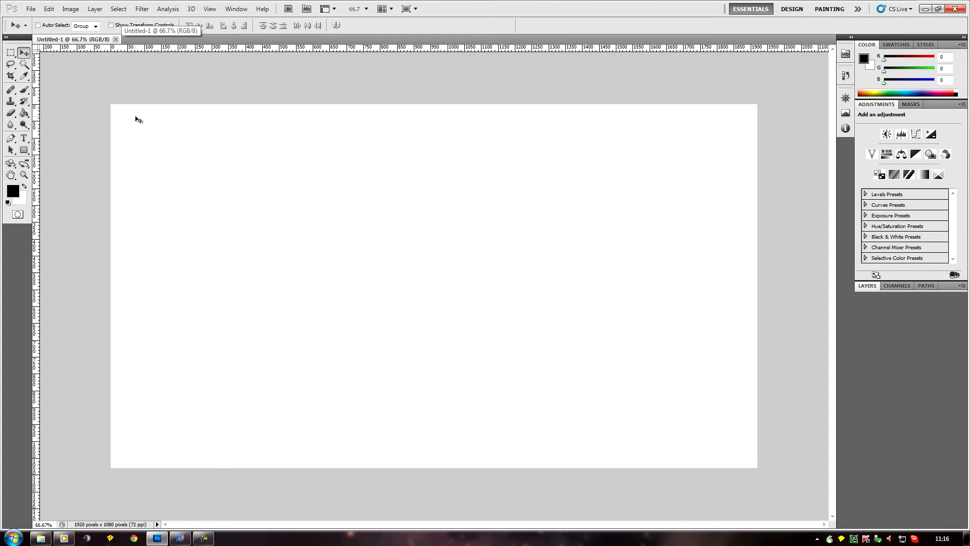
{"action": "left_click", "coordinate": [49, 10]}
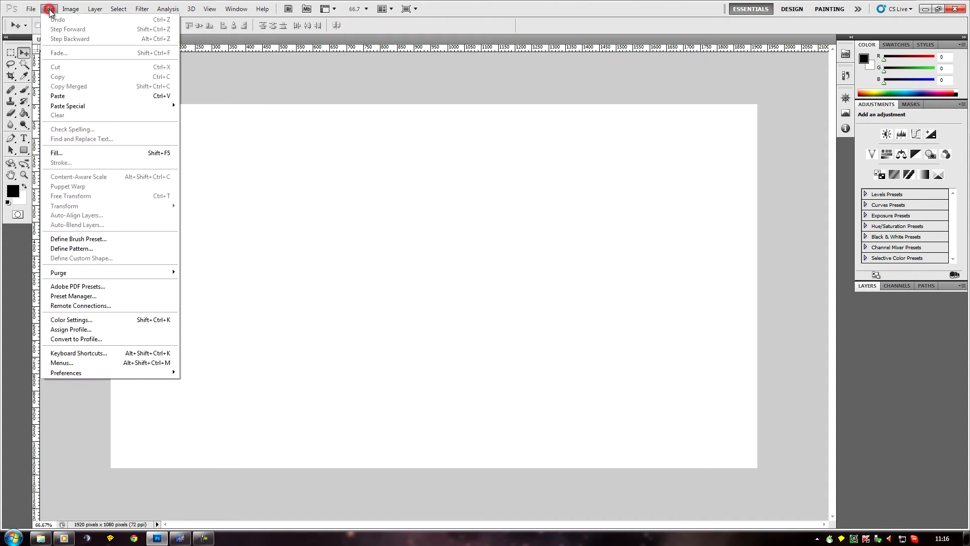
{"action": "left_click", "coordinate": [76, 96]}
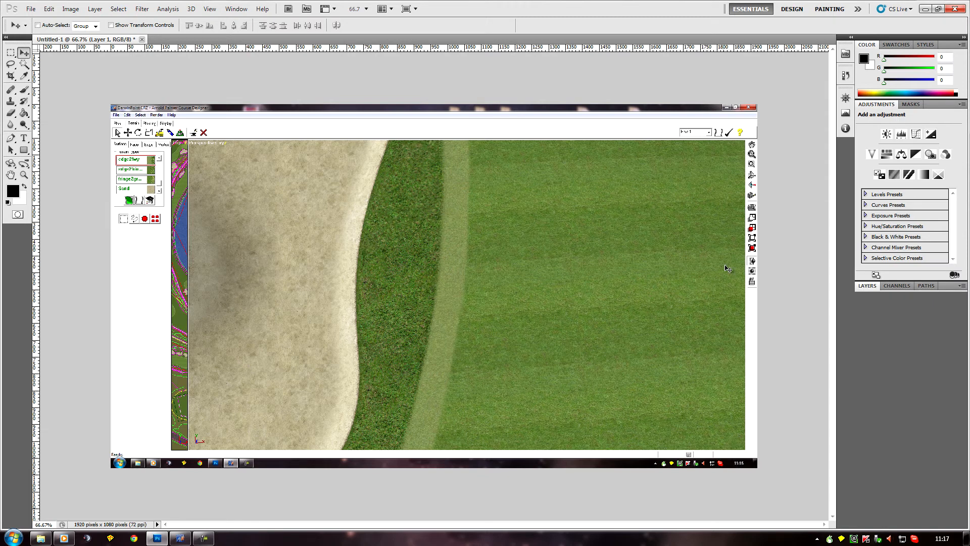
Outline the light edge strip between the rough and the fairway with a freehand Lasso selection.
{"action": "key", "text": "ctrl+plus"}
{"action": "scroll", "coordinate": [724, 471], "scroll_direction": "up", "scroll_amount": 2}
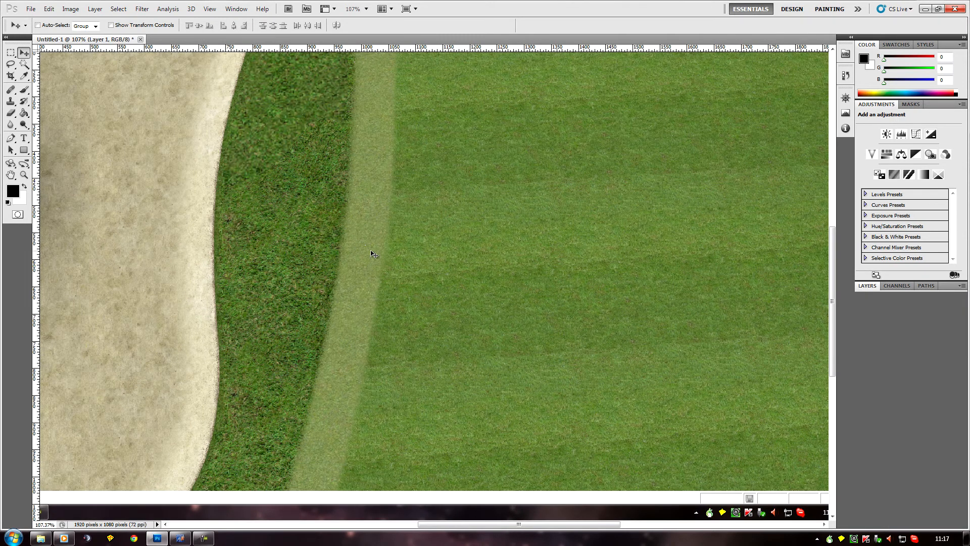
{"action": "scroll", "coordinate": [315, 260], "scroll_direction": "up", "scroll_amount": 4}
{"action": "scroll", "coordinate": [313, 261], "scroll_direction": "down", "scroll_amount": 4}
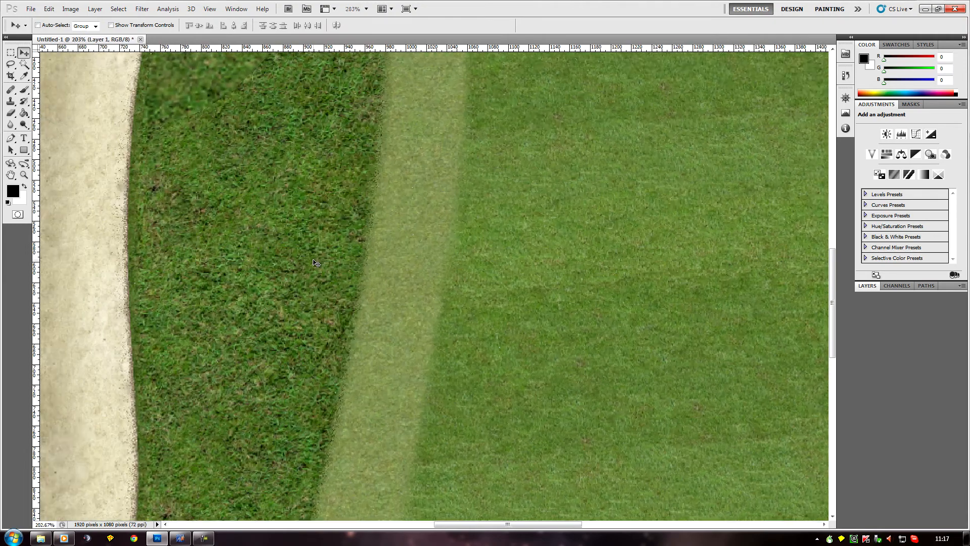
{"action": "scroll", "coordinate": [314, 262], "scroll_direction": "down", "scroll_amount": 3}
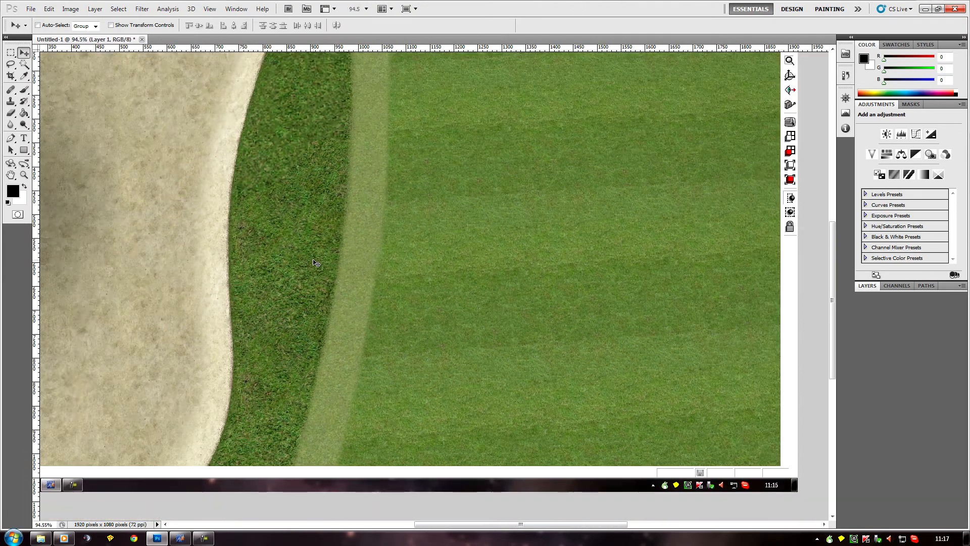
{"action": "left_click", "coordinate": [11, 64]}
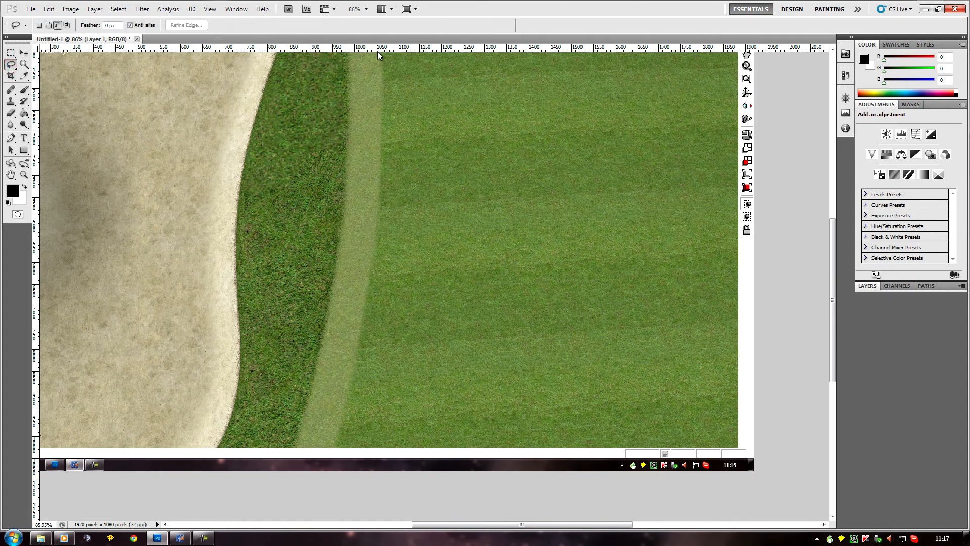
{"action": "left_click_drag", "start_coordinate": [385, 56], "coordinate": [384, 104]}
{"action": "left_click_drag", "start_coordinate": [304, 402], "coordinate": [345, 186]}
{"action": "left_click_drag", "start_coordinate": [360, 58], "coordinate": [357, 60]}
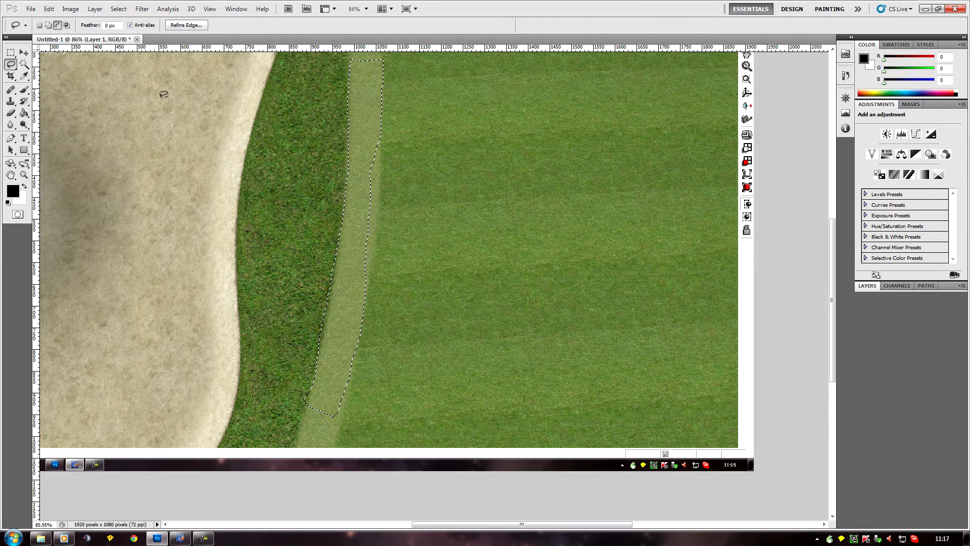
Add the missed fairway-side part of the light edge strip to the Lasso selection.
{"action": "left_click", "coordinate": [48, 26]}
{"action": "left_click_drag", "start_coordinate": [382, 129], "coordinate": [385, 157]}
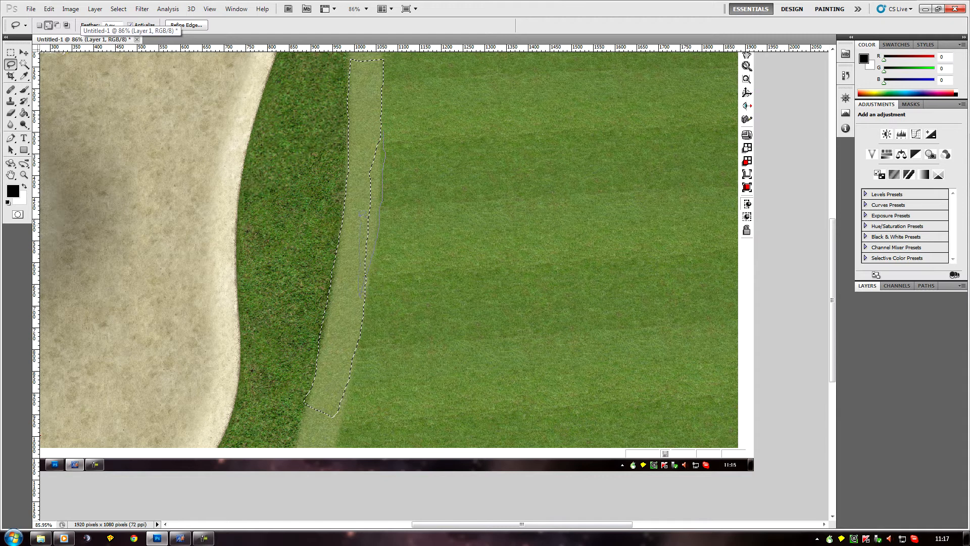
{"action": "left_click_drag", "start_coordinate": [361, 297], "coordinate": [331, 336]}
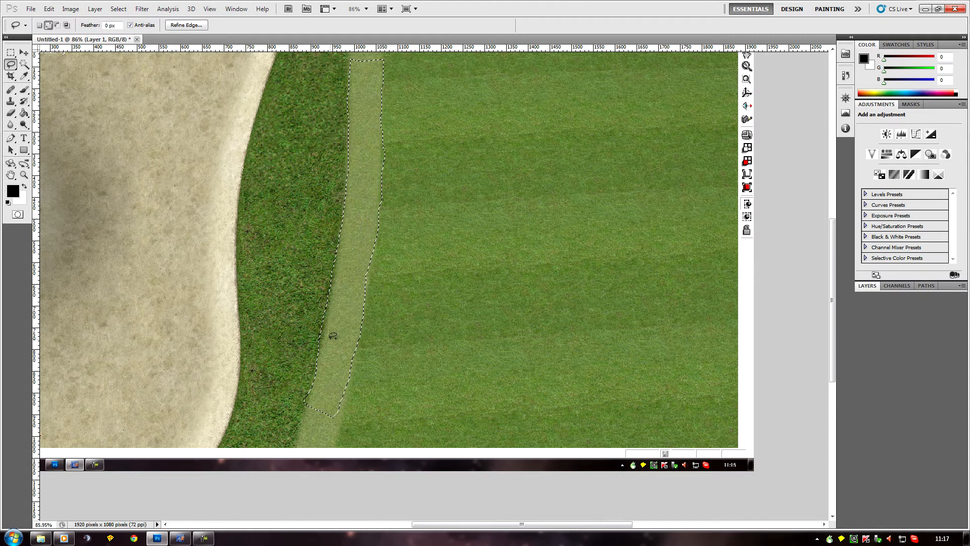
{"action": "scroll", "coordinate": [206, 143], "scroll_direction": "up", "scroll_amount": 3}
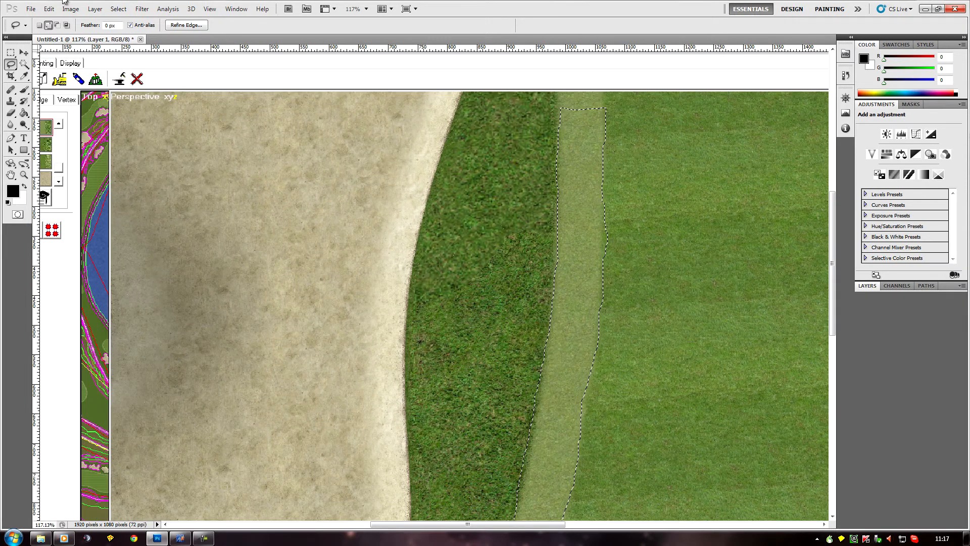
{"action": "left_click", "coordinate": [73, 9]}
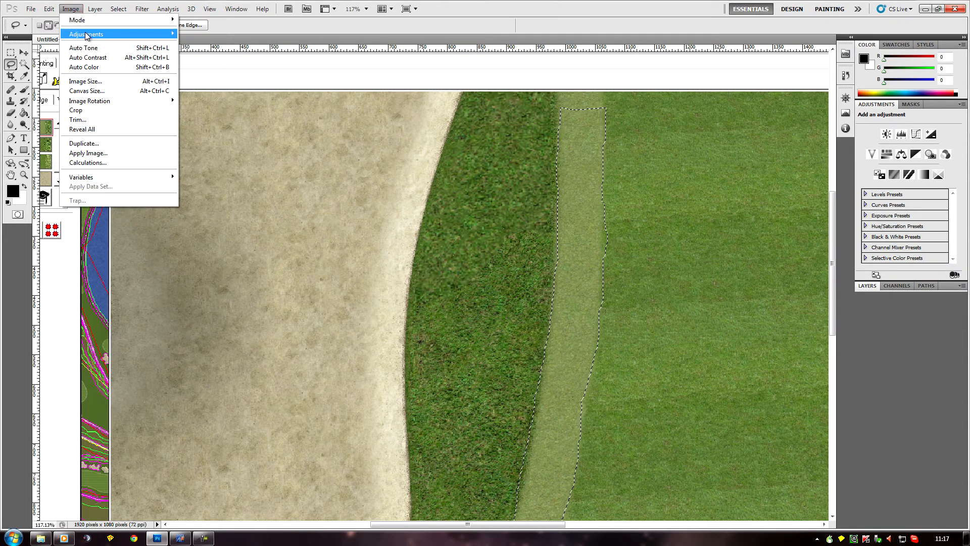
{"action": "mouse_move", "coordinate": [86, 35]}
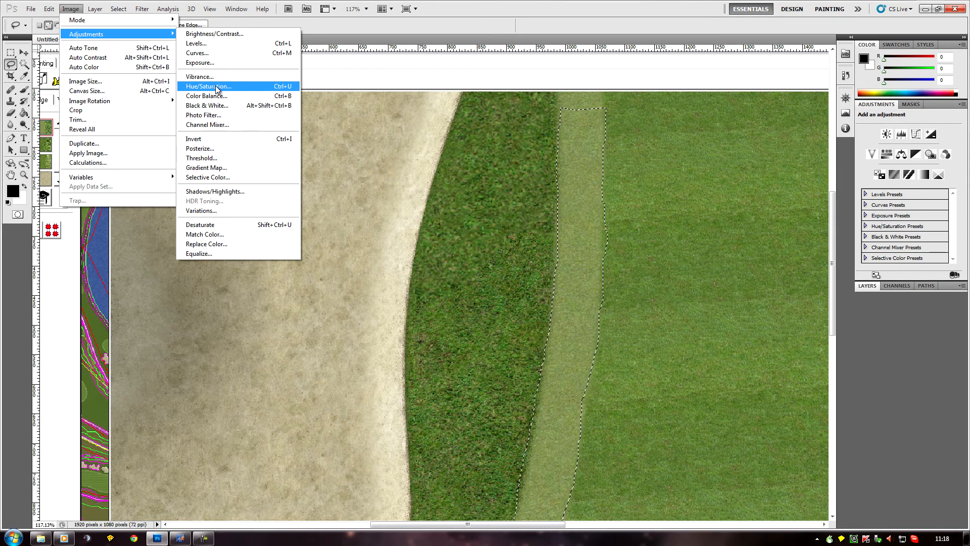
{"action": "left_click", "coordinate": [220, 34]}
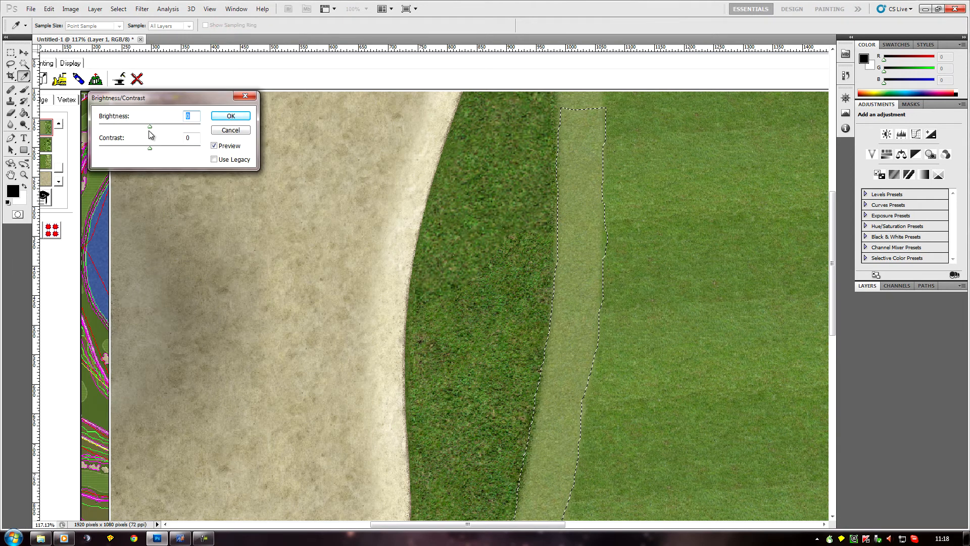
{"action": "left_click_drag", "start_coordinate": [149, 126], "coordinate": [140, 127]}
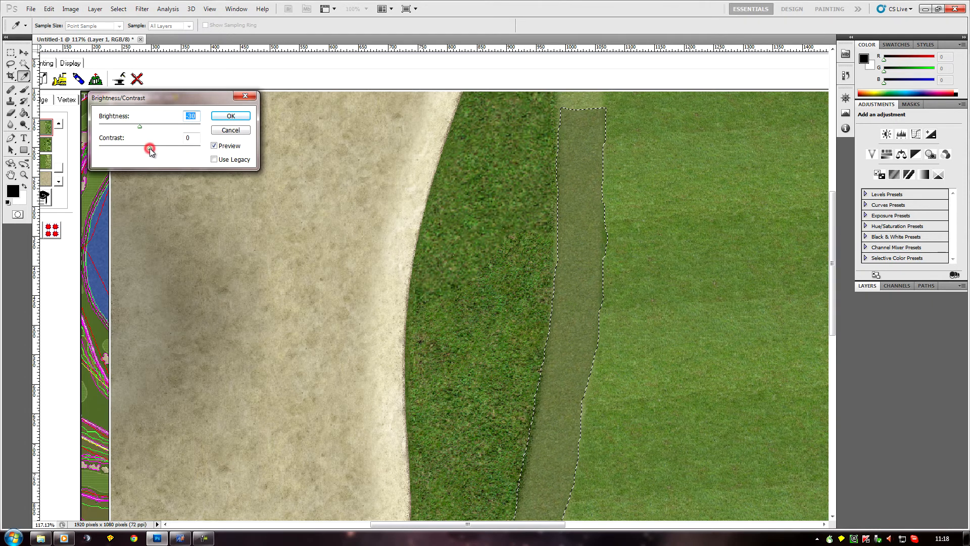
{"action": "left_click_drag", "start_coordinate": [149, 147], "coordinate": [156, 149]}
{"action": "left_click_drag", "start_coordinate": [139, 127], "coordinate": [143, 130]}
{"action": "left_click", "coordinate": [229, 128]}
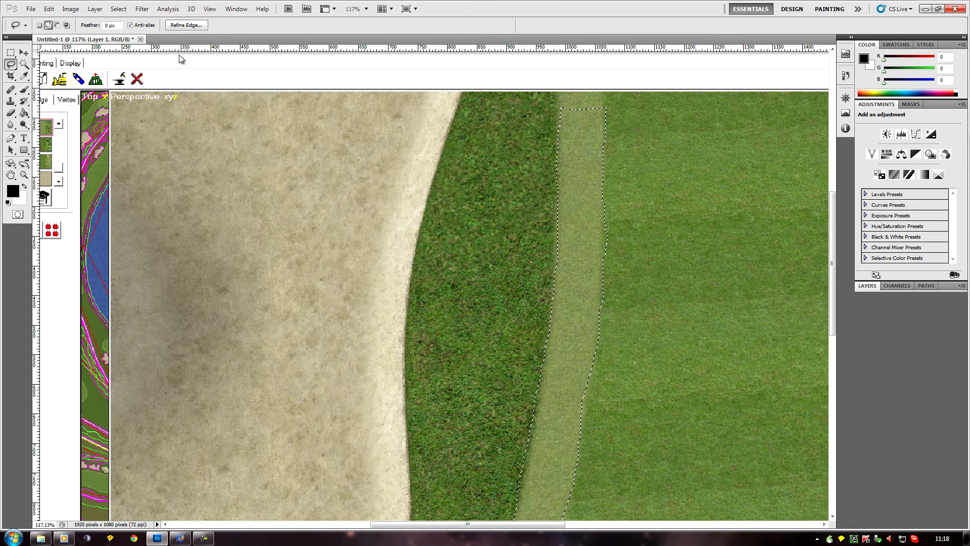
Open a Hue/Saturation adjustment on the selected edge strip and set Saturation to +20 and Lightness to -13.
{"action": "left_click", "coordinate": [71, 8]}
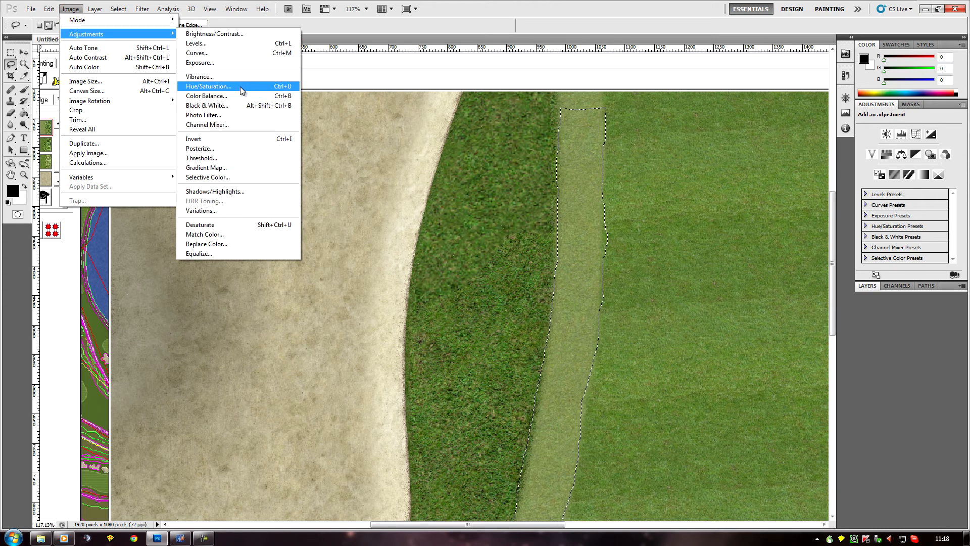
{"action": "left_click", "coordinate": [240, 86]}
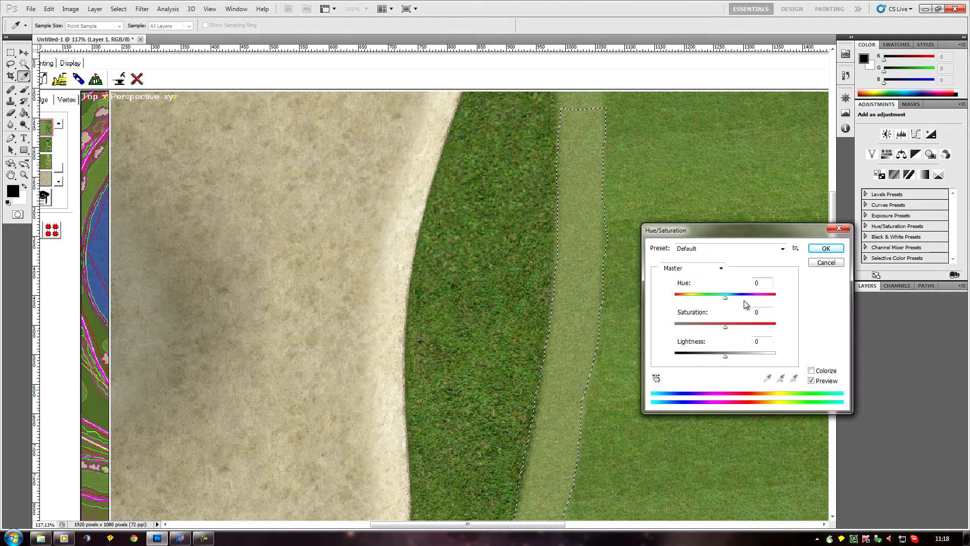
{"action": "left_click", "coordinate": [725, 327]}
{"action": "left_click_drag", "start_coordinate": [726, 326], "coordinate": [735, 328]}
{"action": "left_click_drag", "start_coordinate": [726, 356], "coordinate": [718, 356]}
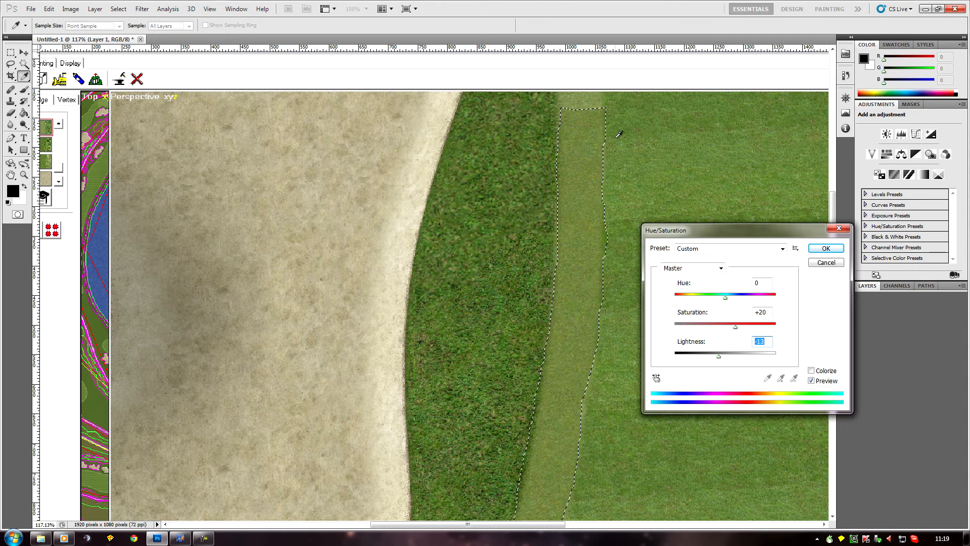
Refine the strip's adjustment toward the fairway color with Hue +5, Saturation +26 and Lightness -19.
{"action": "left_click", "coordinate": [725, 299]}
{"action": "left_click_drag", "start_coordinate": [725, 299], "coordinate": [726, 301]}
{"action": "left_click_drag", "start_coordinate": [718, 356], "coordinate": [717, 357]}
{"action": "left_click_drag", "start_coordinate": [717, 355], "coordinate": [716, 359]}
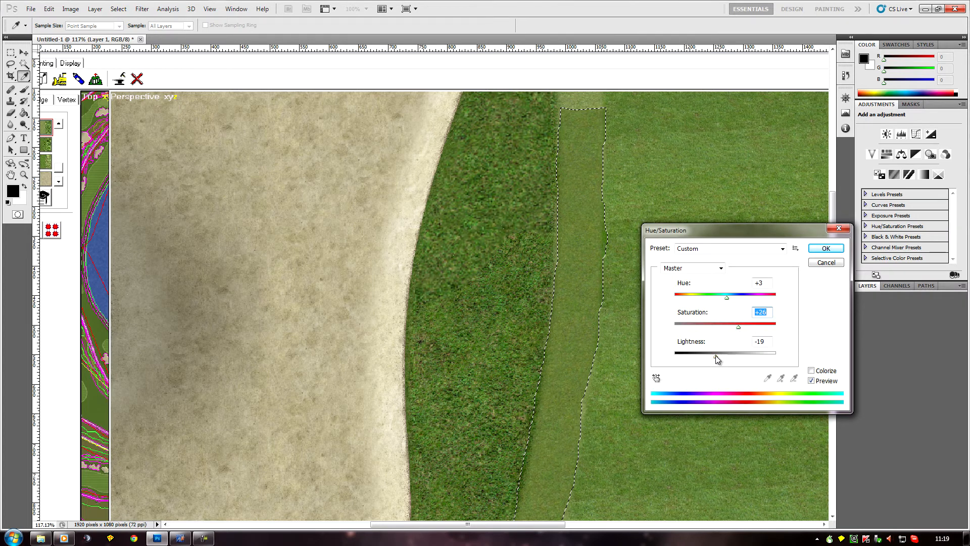
{"action": "left_click_drag", "start_coordinate": [728, 301], "coordinate": [728, 301]}
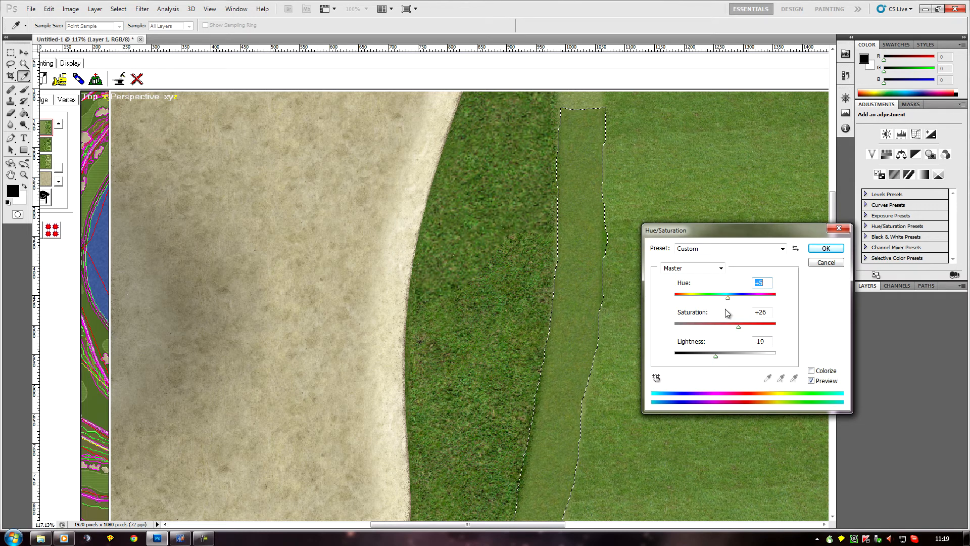
Match the strip to the surrounding grass with Hue +7, Saturation +35 and Lightness -25, and apply the adjustment.
{"action": "left_click", "coordinate": [714, 356]}
{"action": "left_click", "coordinate": [748, 326]}
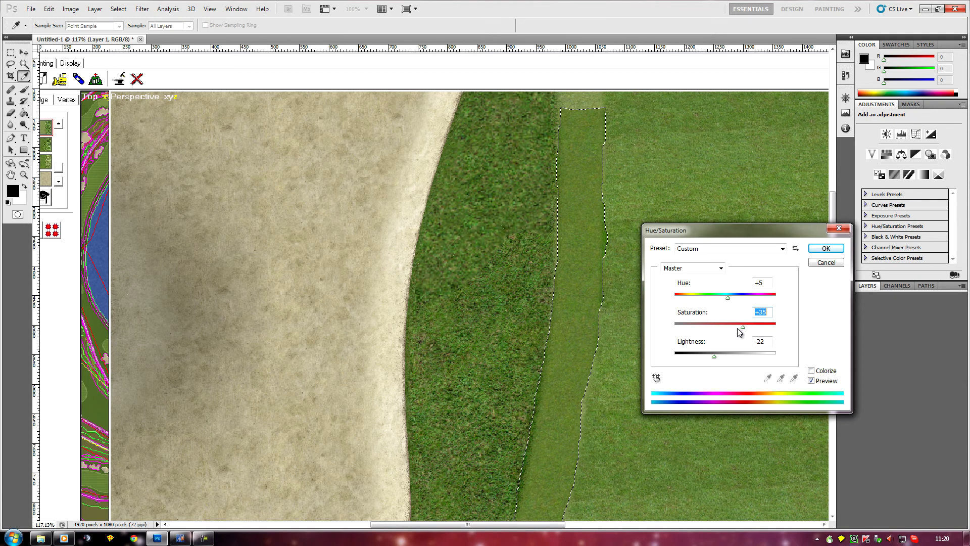
{"action": "left_click", "coordinate": [712, 354]}
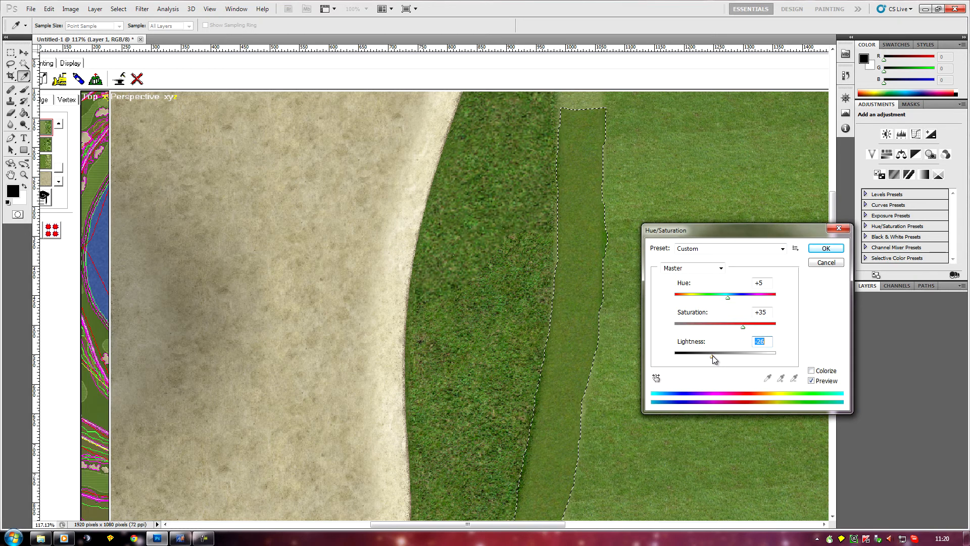
{"action": "left_click", "coordinate": [730, 299]}
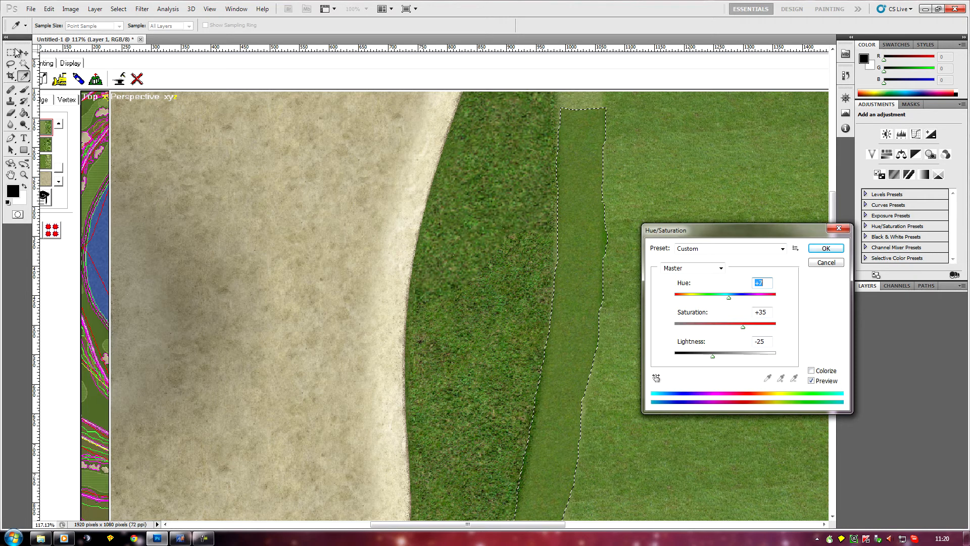
{"action": "left_click", "coordinate": [31, 9]}
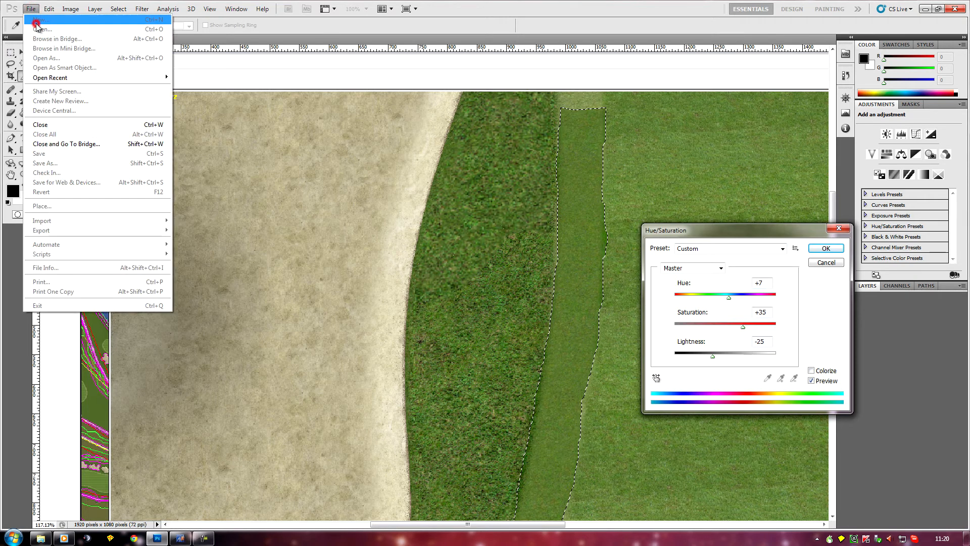
{"action": "left_click", "coordinate": [825, 248]}
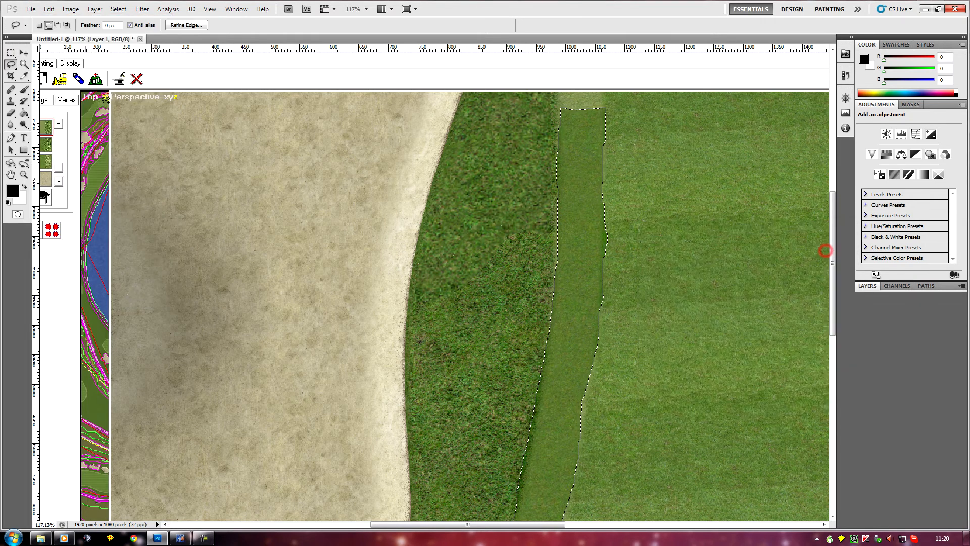
Create a second 1920 x 1080 pixel document and paste the screenshot showing the Hue/Saturation values into it.
{"action": "left_click", "coordinate": [31, 9]}
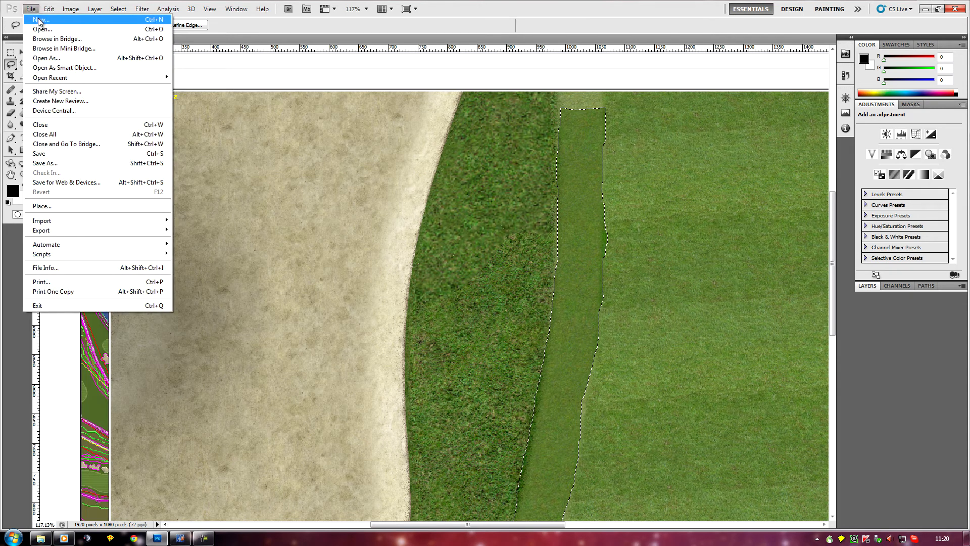
{"action": "left_click", "coordinate": [41, 20]}
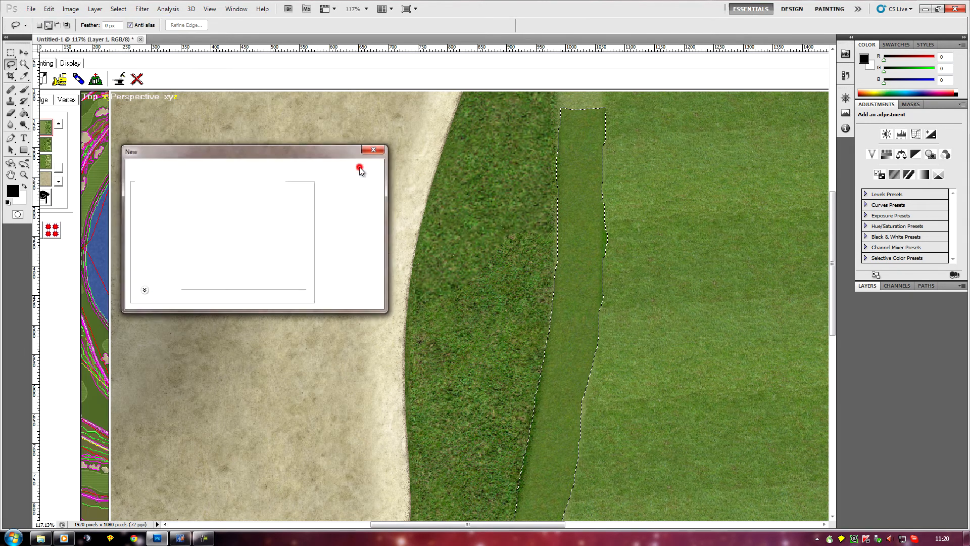
{"action": "left_click", "coordinate": [360, 170]}
{"action": "left_click", "coordinate": [49, 9]}
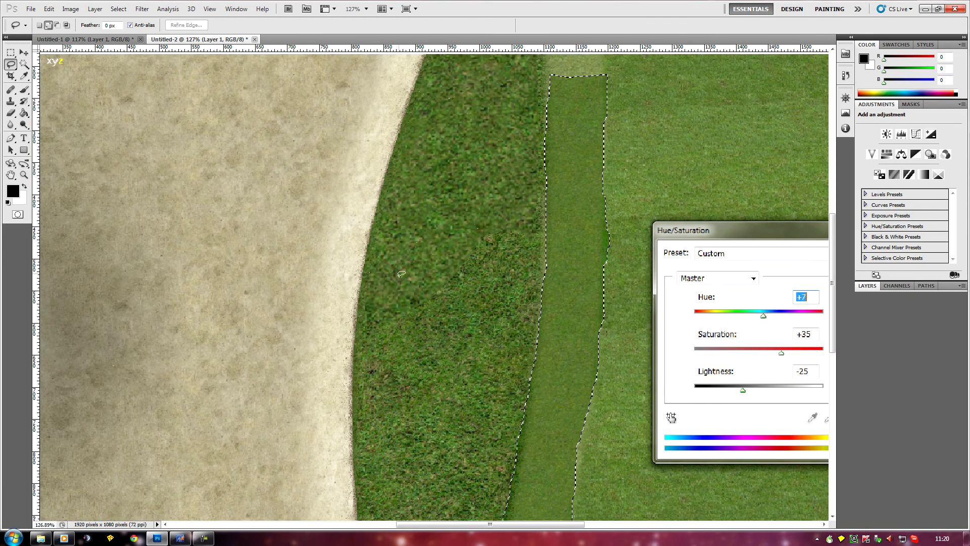
Crop the pasted screenshot to the Hue/Saturation dialog, about 458 x 416 pixels, as a reference for the values.
{"action": "scroll", "coordinate": [411, 288], "scroll_direction": "down", "scroll_amount": 2}
{"action": "left_click", "coordinate": [12, 52]}
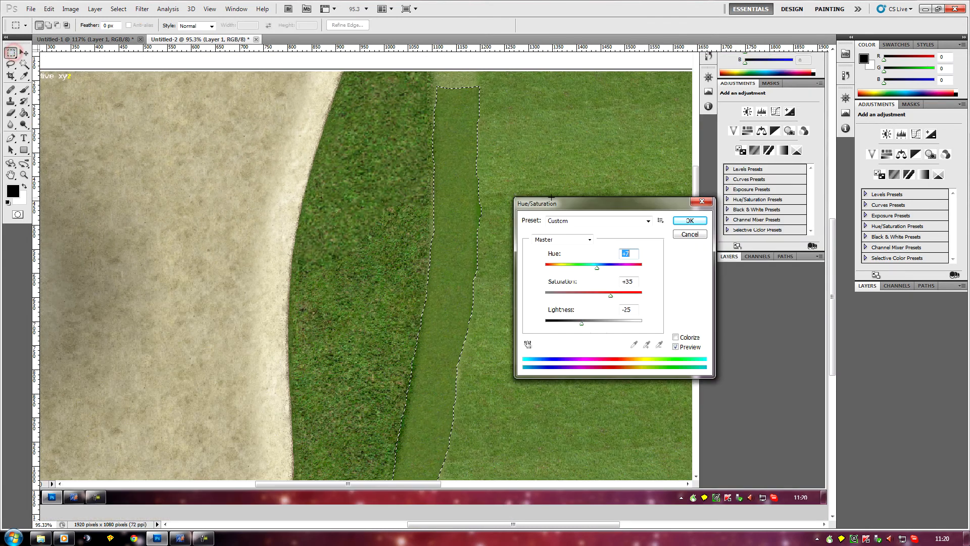
{"action": "left_click_drag", "start_coordinate": [507, 192], "coordinate": [729, 392]}
{"action": "left_click", "coordinate": [70, 9]}
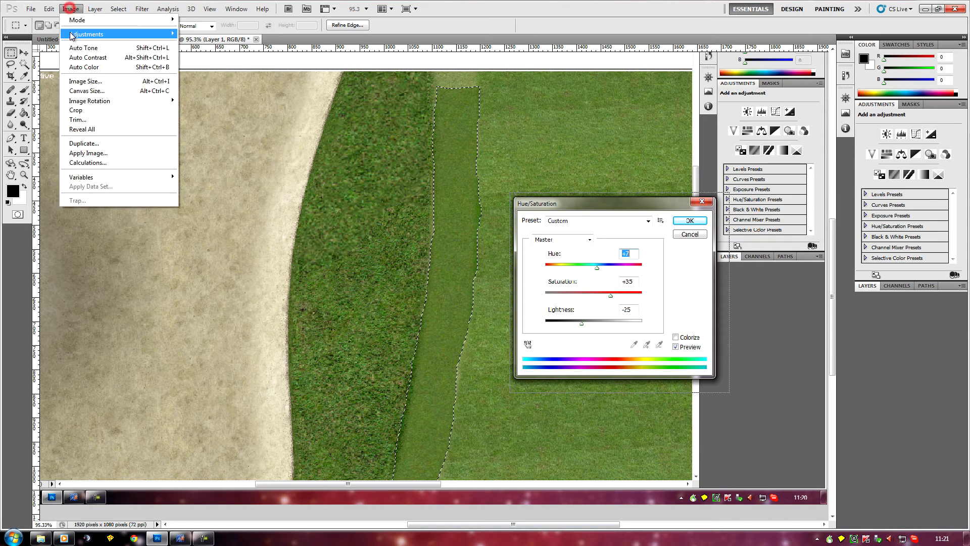
{"action": "left_click", "coordinate": [88, 112]}
{"action": "scroll", "coordinate": [242, 197], "scroll_direction": "up", "scroll_amount": 7}
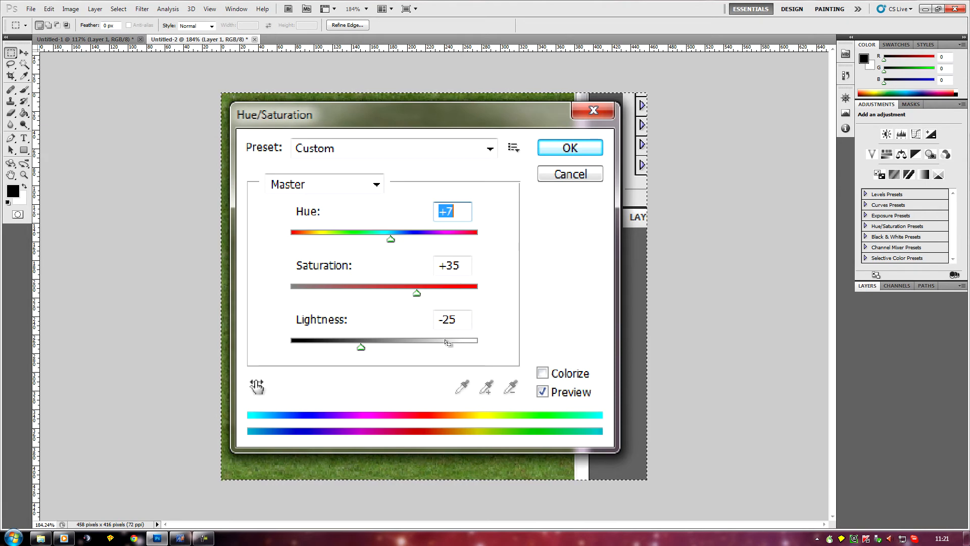
{"action": "scroll", "coordinate": [271, 291], "scroll_direction": "down", "scroll_amount": 2}
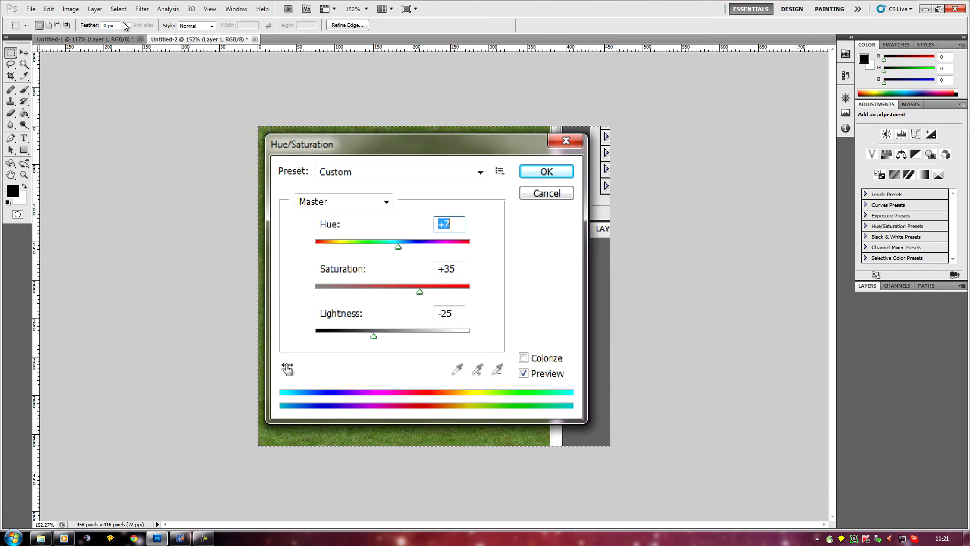
Open MBfringe1024.tga from the Margaret's Bay folder inside Links 2003 textures in the Pictures library.
{"action": "left_click", "coordinate": [31, 9]}
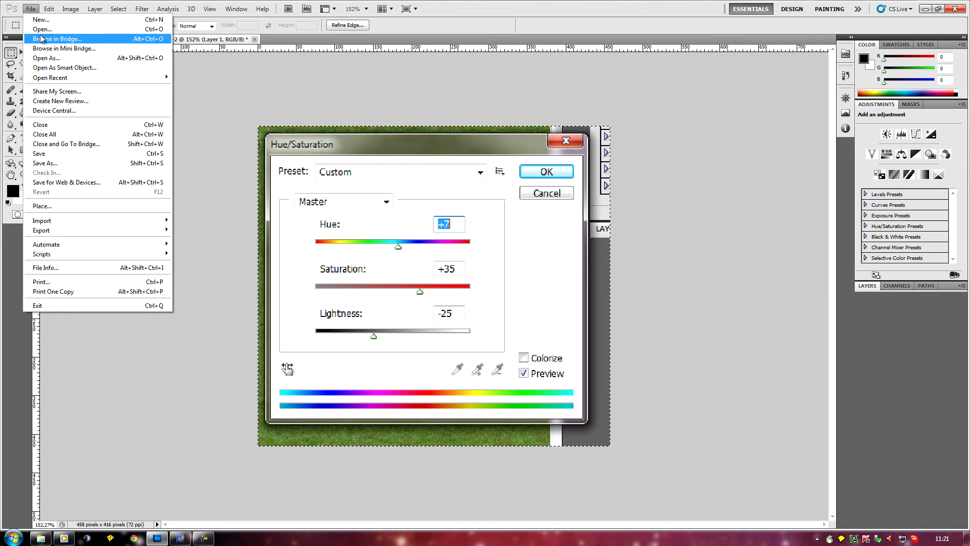
{"action": "left_click", "coordinate": [41, 30]}
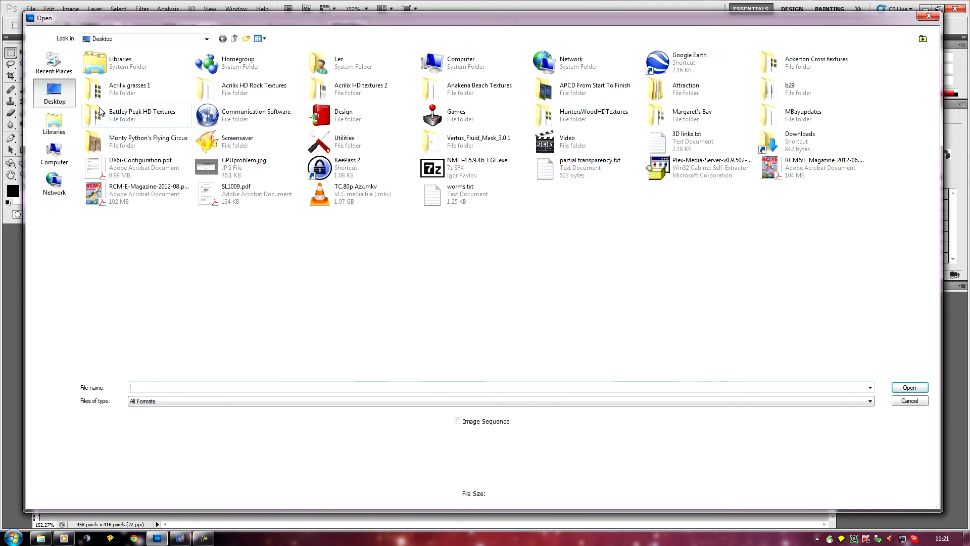
{"action": "left_click", "coordinate": [54, 121]}
{"action": "double_click", "coordinate": [316, 61]}
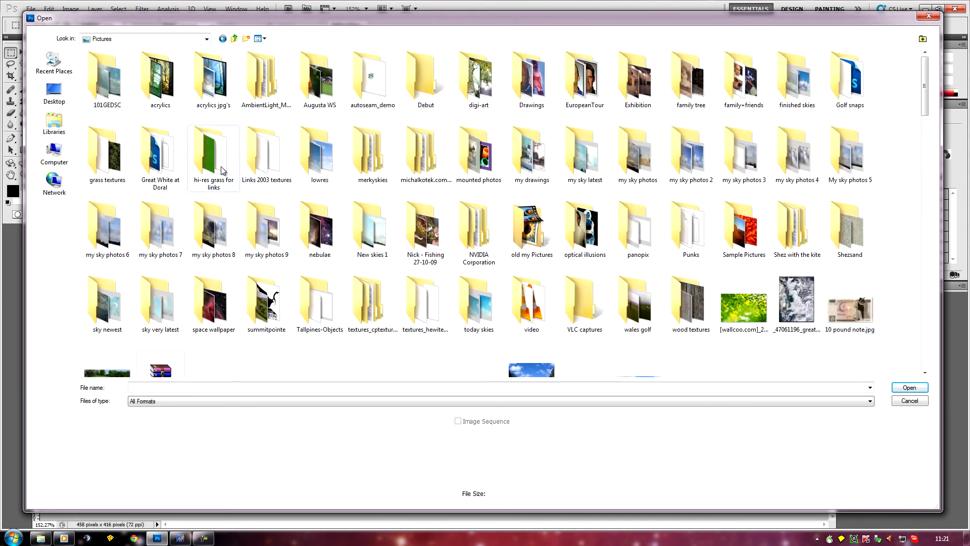
{"action": "double_click", "coordinate": [276, 162]}
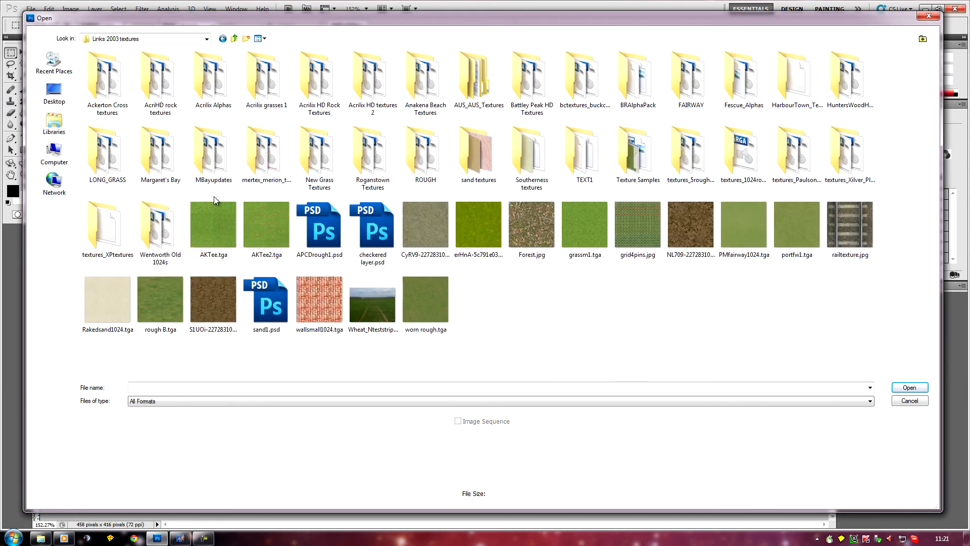
{"action": "double_click", "coordinate": [171, 161]}
{"action": "left_click", "coordinate": [157, 91]}
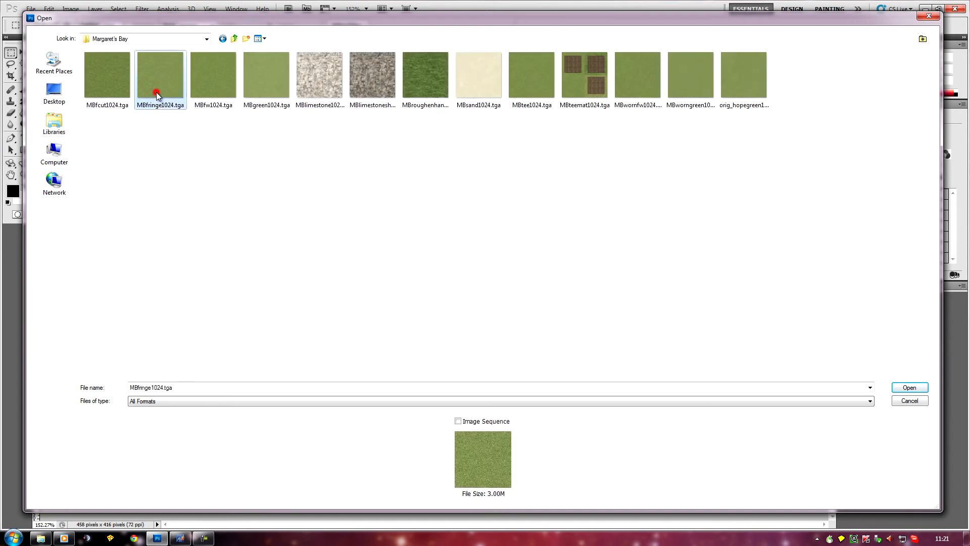
{"action": "left_click", "coordinate": [909, 387]}
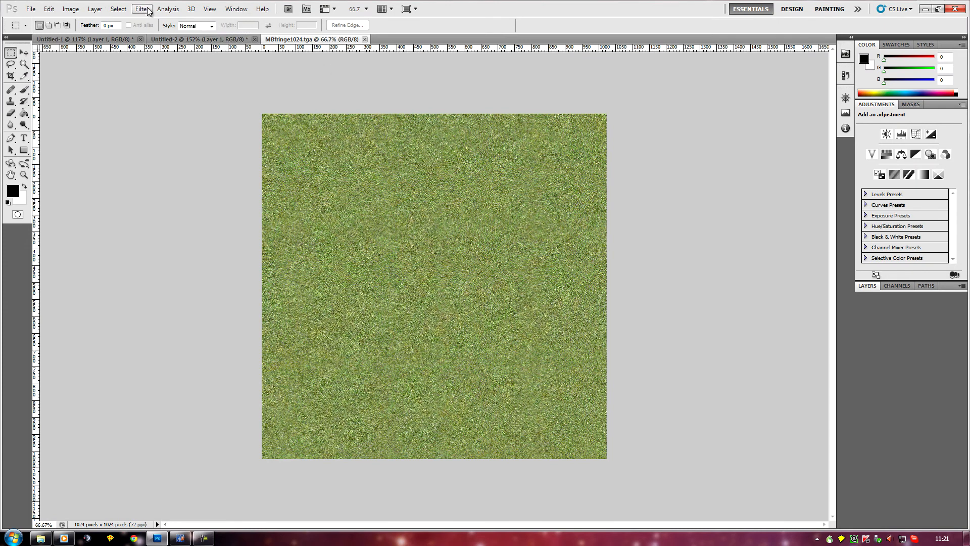
Check the cropped reference values, then set Hue to +7 and Saturation to +35 on the MBfringe1024 texture with Hue/Saturation.
{"action": "left_click", "coordinate": [202, 39]}
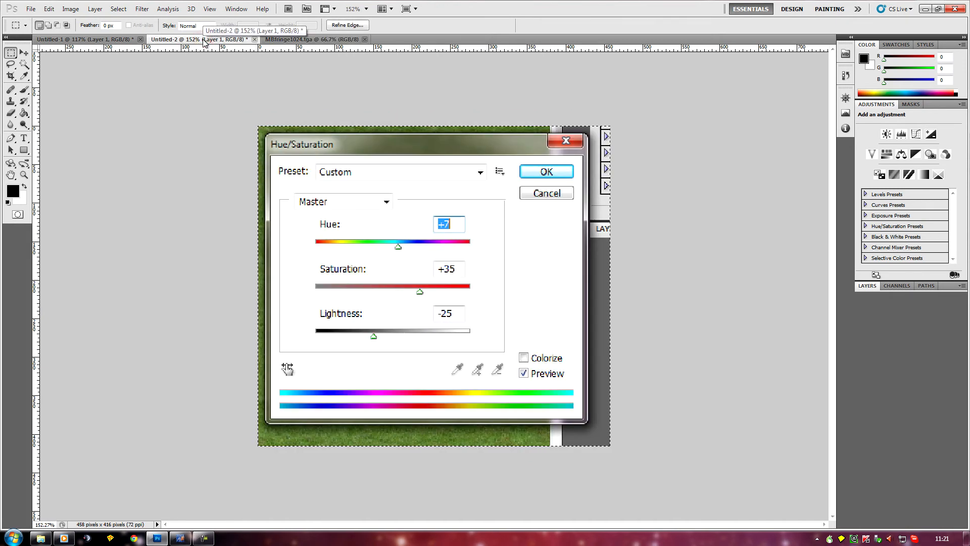
{"action": "left_click", "coordinate": [300, 41]}
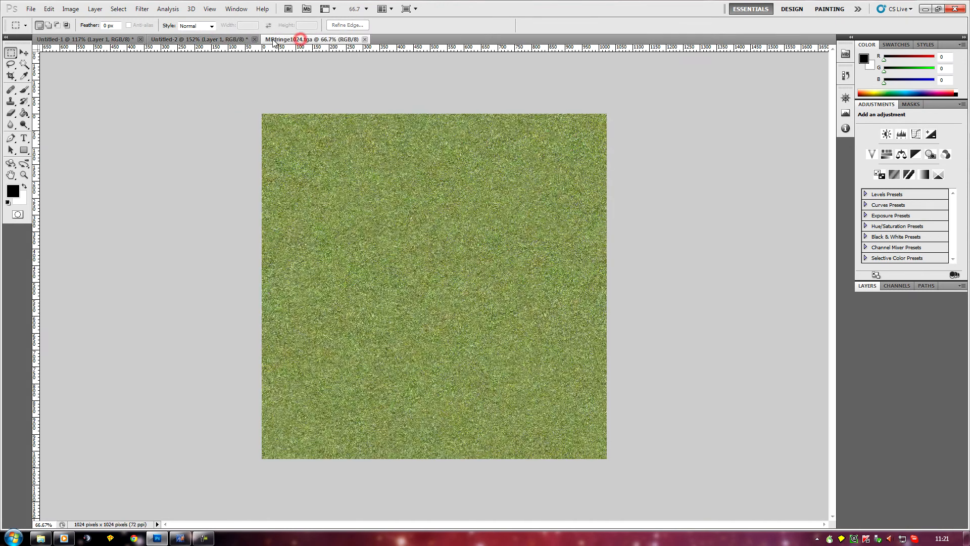
{"action": "left_click", "coordinate": [212, 40]}
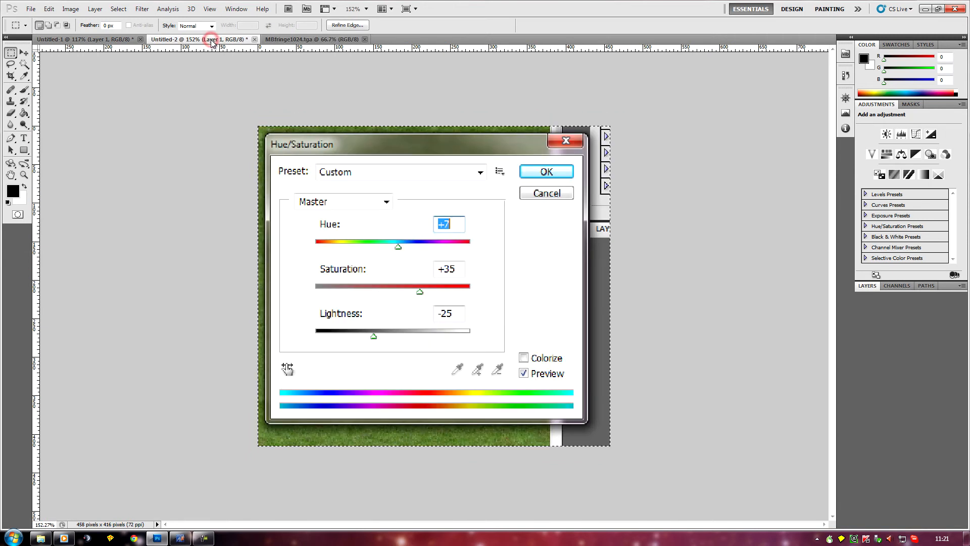
{"action": "left_click", "coordinate": [307, 39]}
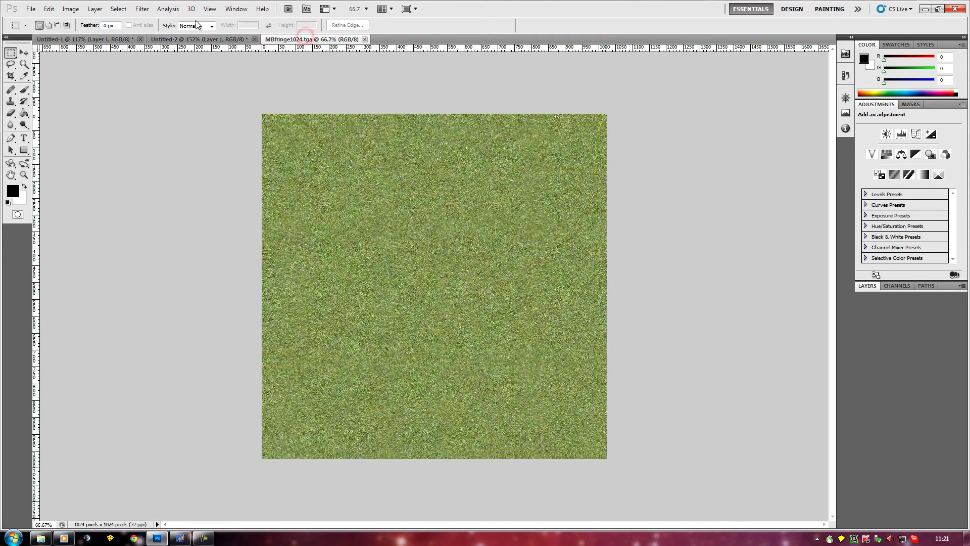
{"action": "left_click", "coordinate": [78, 12]}
{"action": "mouse_move", "coordinate": [88, 38]}
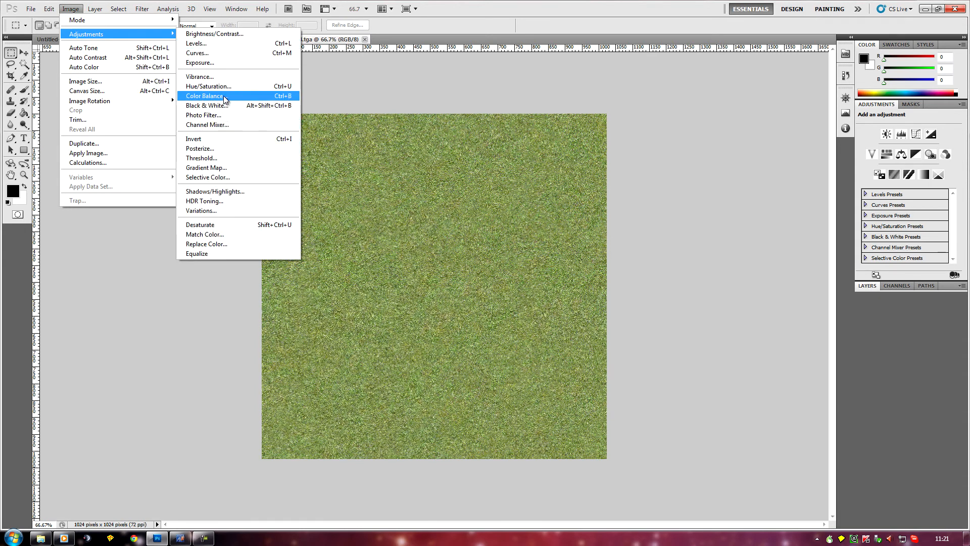
{"action": "left_click", "coordinate": [217, 86]}
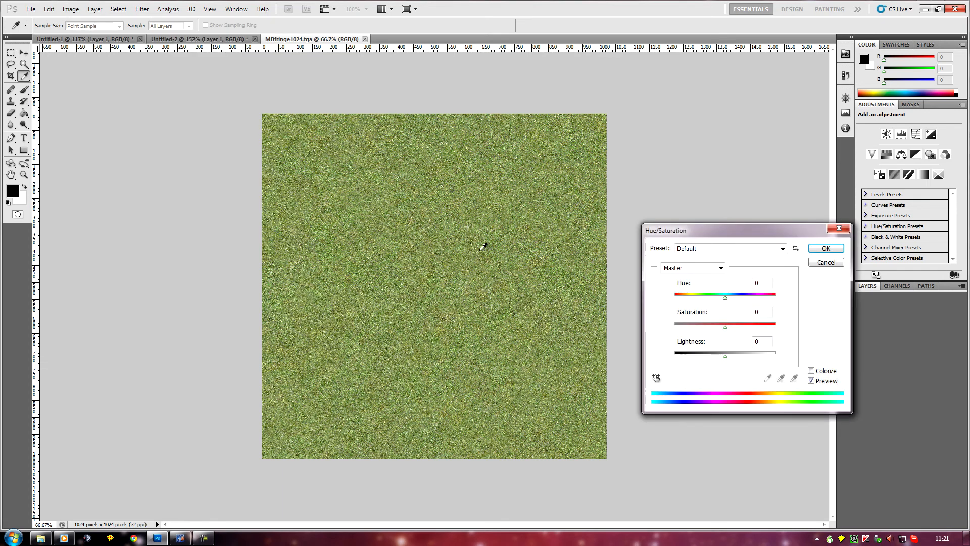
{"action": "left_click", "coordinate": [730, 297]}
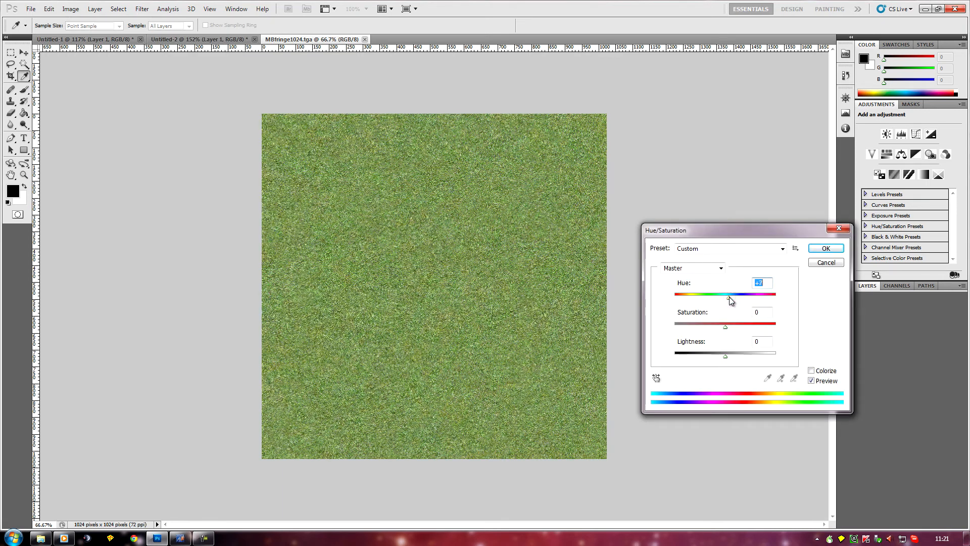
{"action": "key", "text": "Tab"}
{"action": "type", "text": "37"}
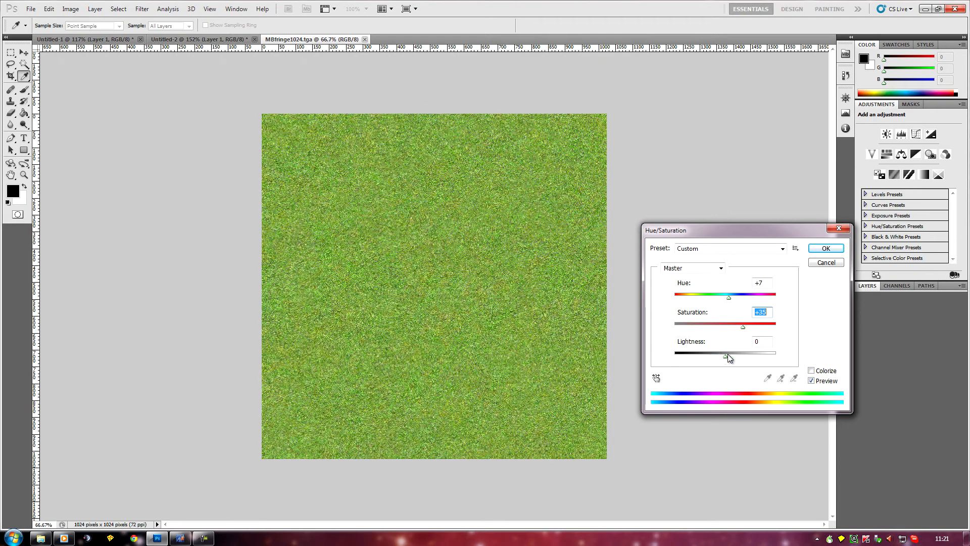
Set the MBfringe1024 texture's Lightness to -25 and apply the Hue/Saturation adjustment.
{"action": "left_click_drag", "start_coordinate": [725, 356], "coordinate": [718, 356]}
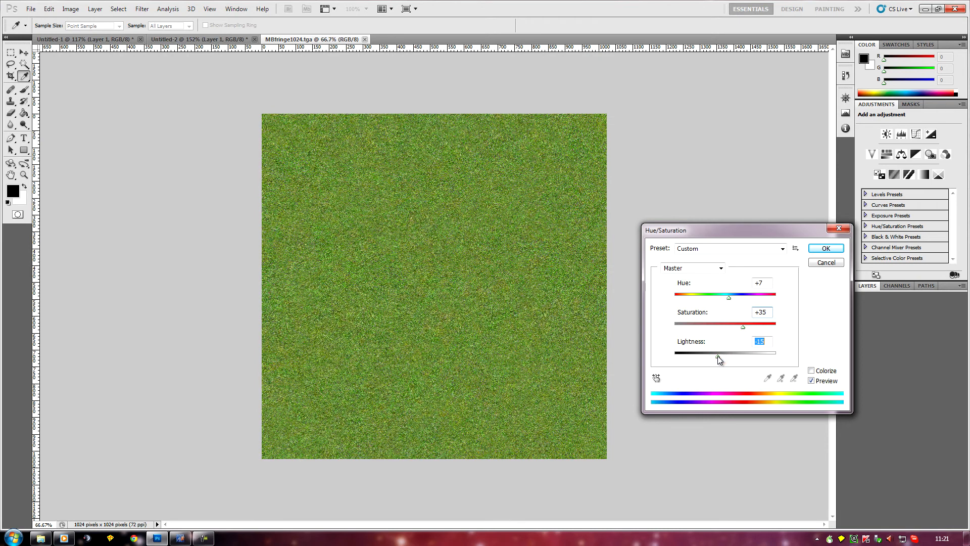
{"action": "key", "text": "Down"}
{"action": "key", "text": "Down"}
{"action": "key", "text": "Down"}
{"action": "key", "text": "Down"}
{"action": "key", "text": "Down"}
{"action": "key", "text": "Down"}
{"action": "key", "text": "Down"}
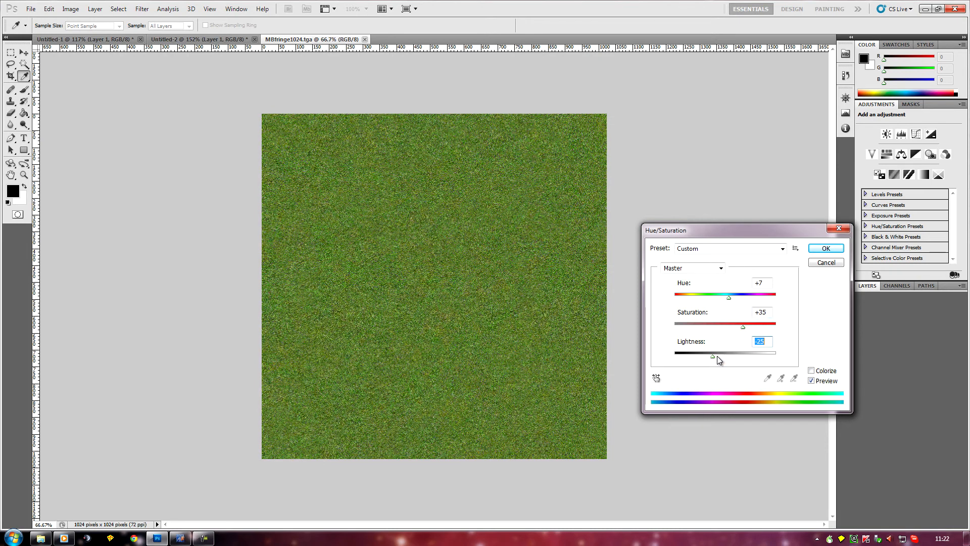
{"action": "left_click", "coordinate": [825, 248]}
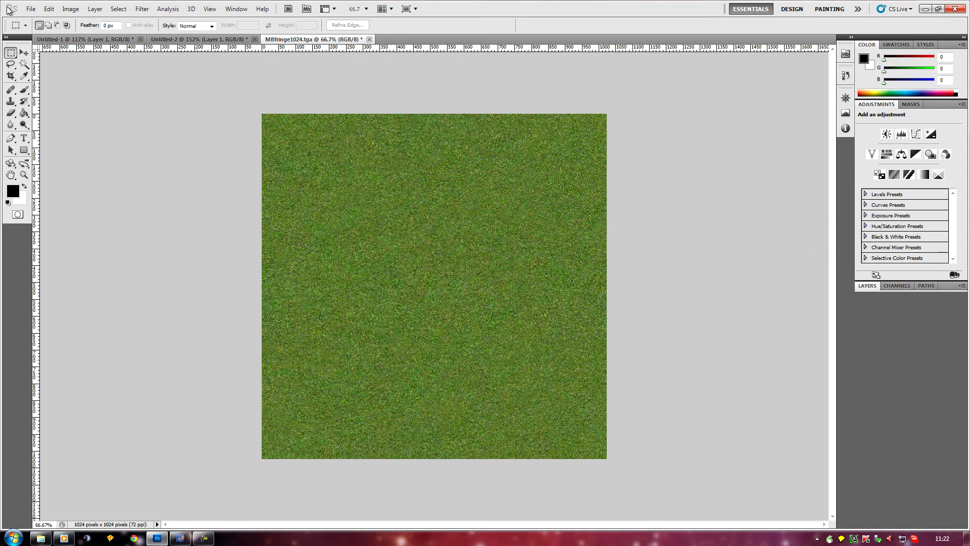
Save the recolored texture to the Desktop as MBfringe1024.tga in Targa format at 24 bits/pixel.
{"action": "left_click", "coordinate": [30, 9]}
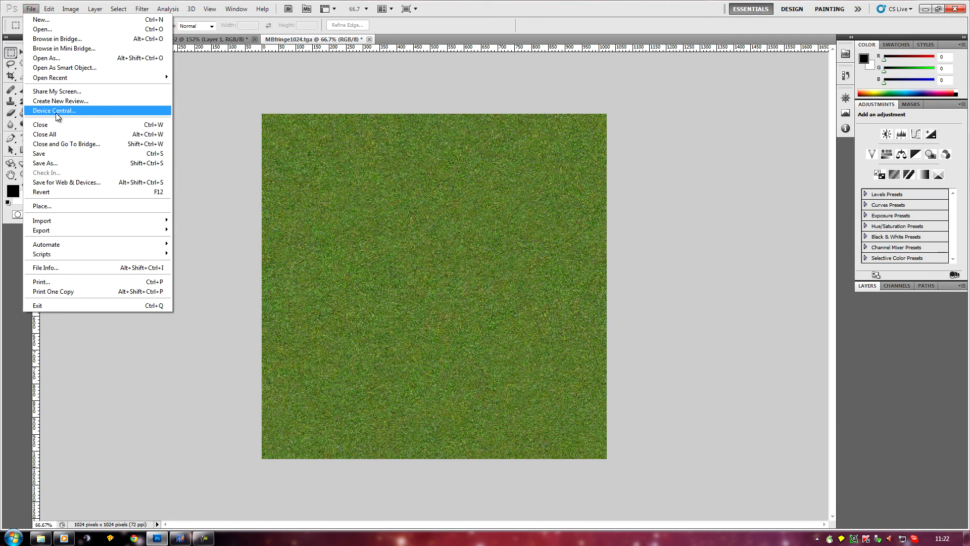
{"action": "left_click", "coordinate": [74, 167]}
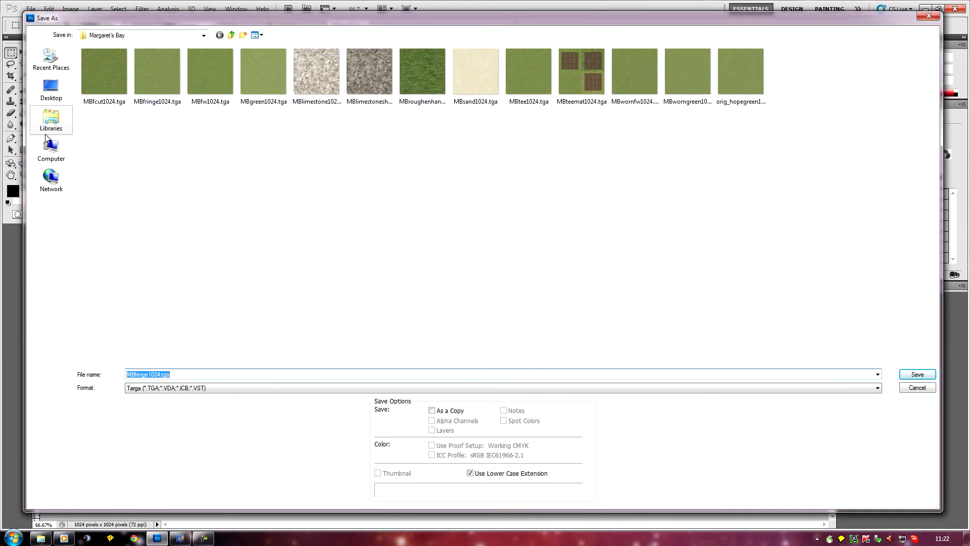
{"action": "left_click", "coordinate": [51, 87]}
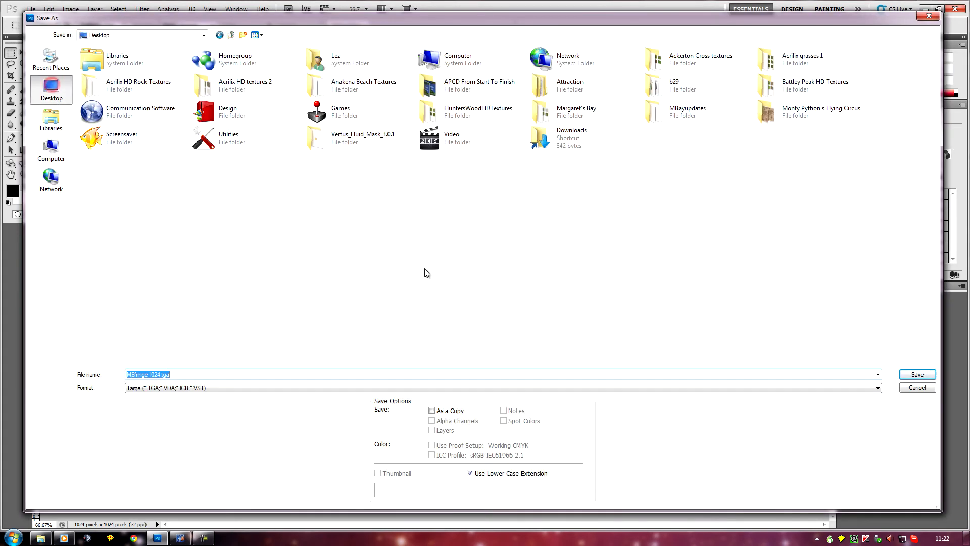
{"action": "left_click", "coordinate": [909, 377]}
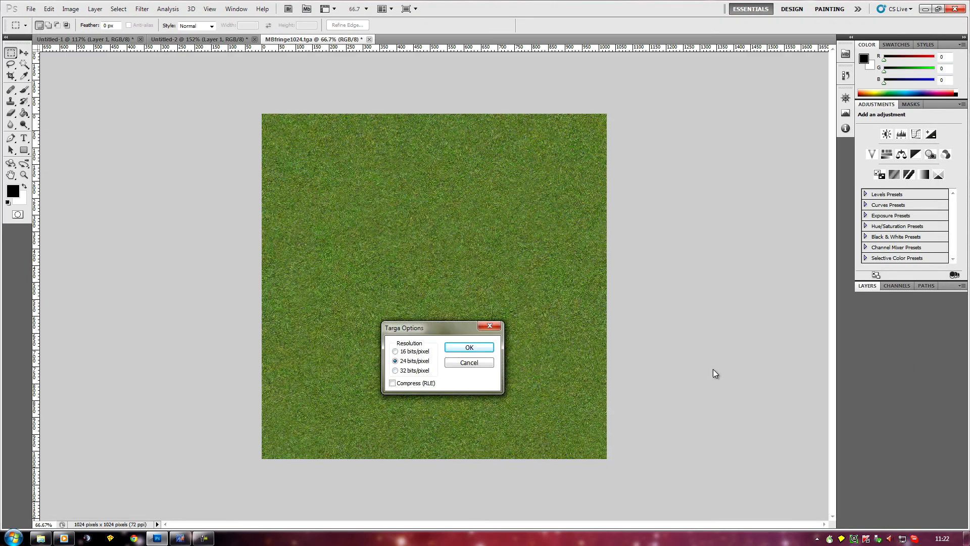
{"action": "left_click", "coordinate": [479, 348]}
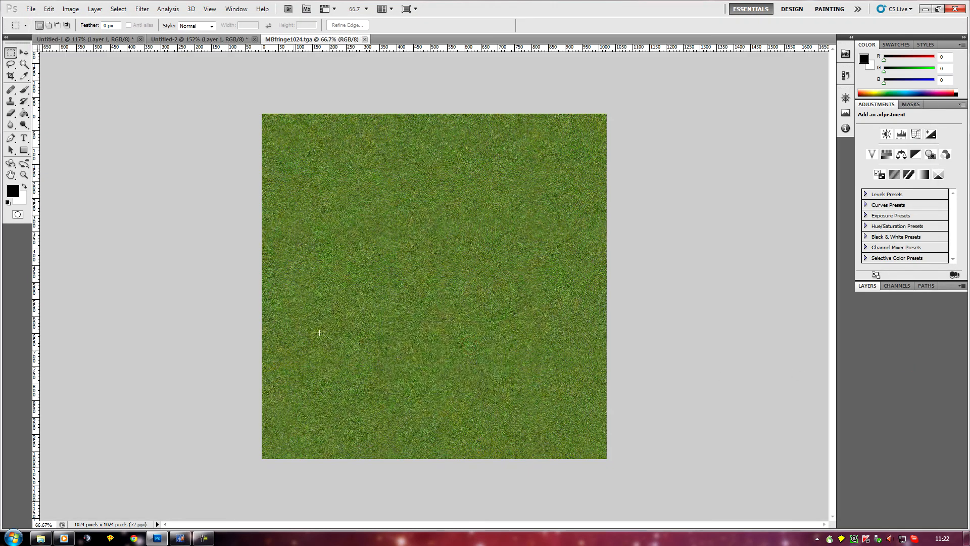
In Arnold Palmer Course Designer, replace Texture 1 of the edge2fwy seam blend material with MBfringe1024.tga from the Desktop and save the terrain properties.
{"action": "left_click", "coordinate": [181, 539]}
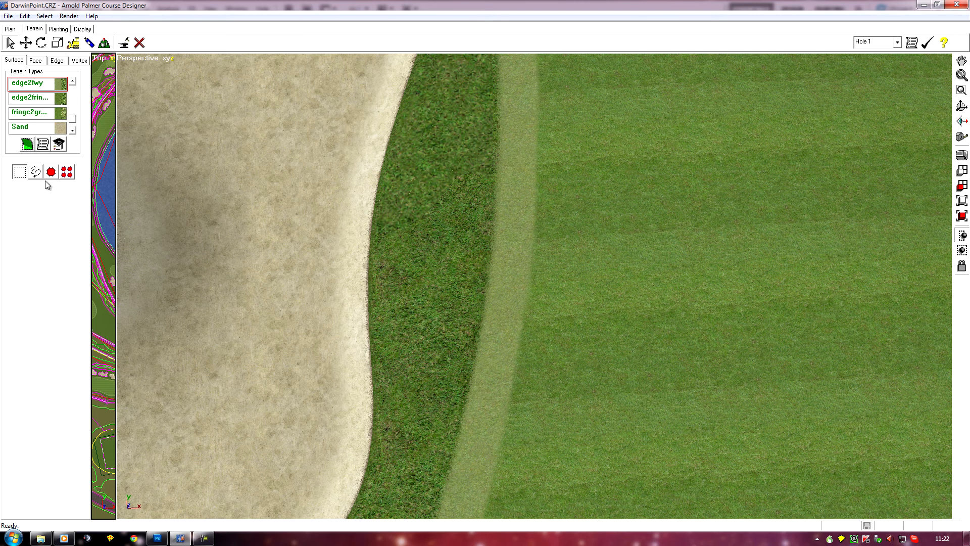
{"action": "left_click", "coordinate": [43, 145]}
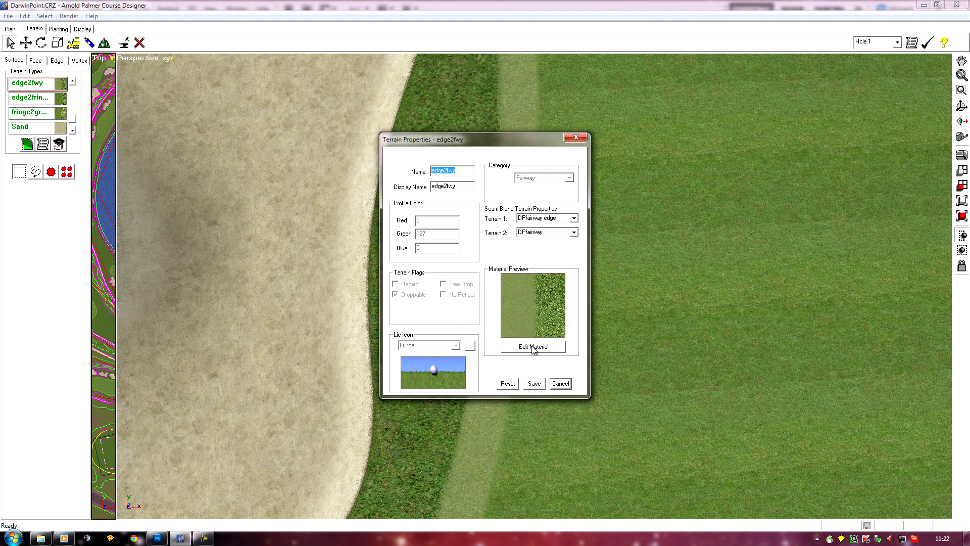
{"action": "left_click", "coordinate": [533, 346]}
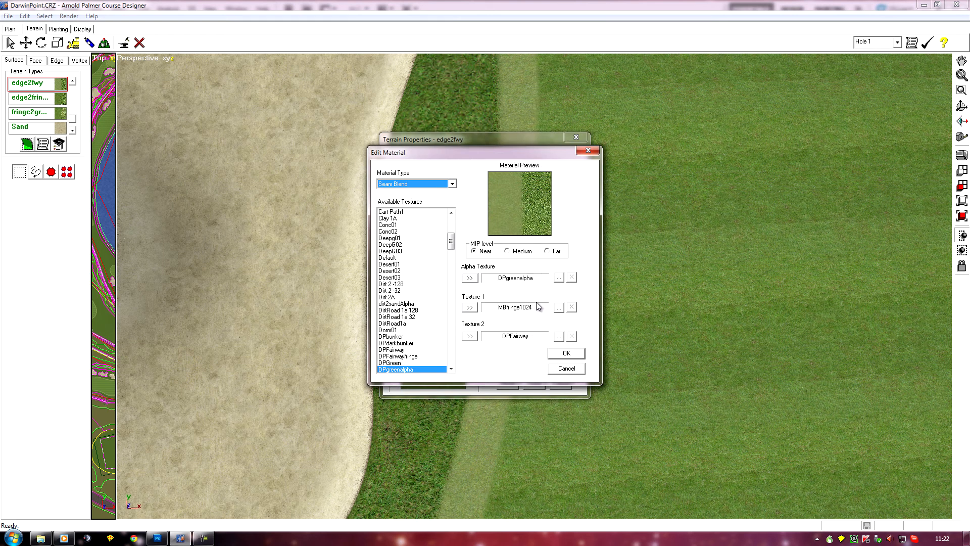
{"action": "left_click", "coordinate": [559, 307]}
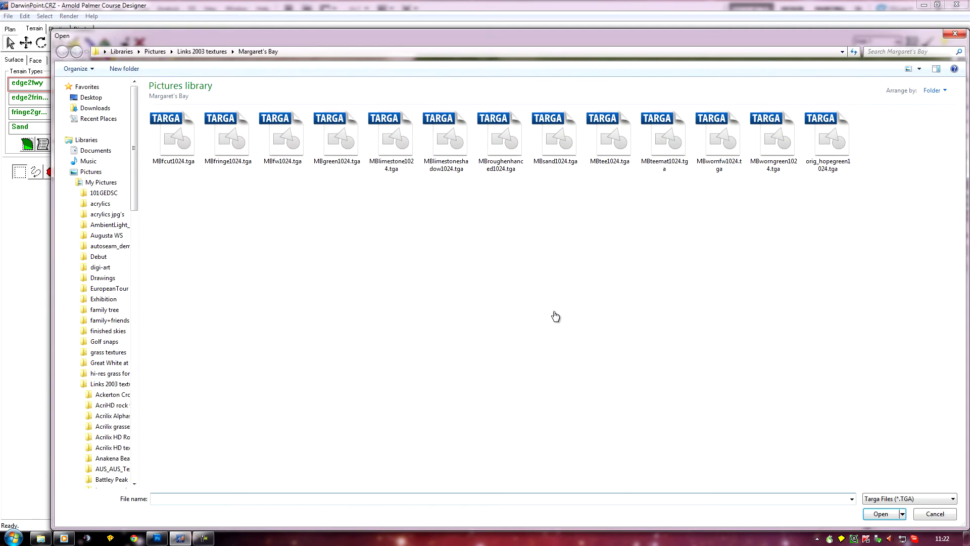
{"action": "left_click", "coordinate": [90, 97]}
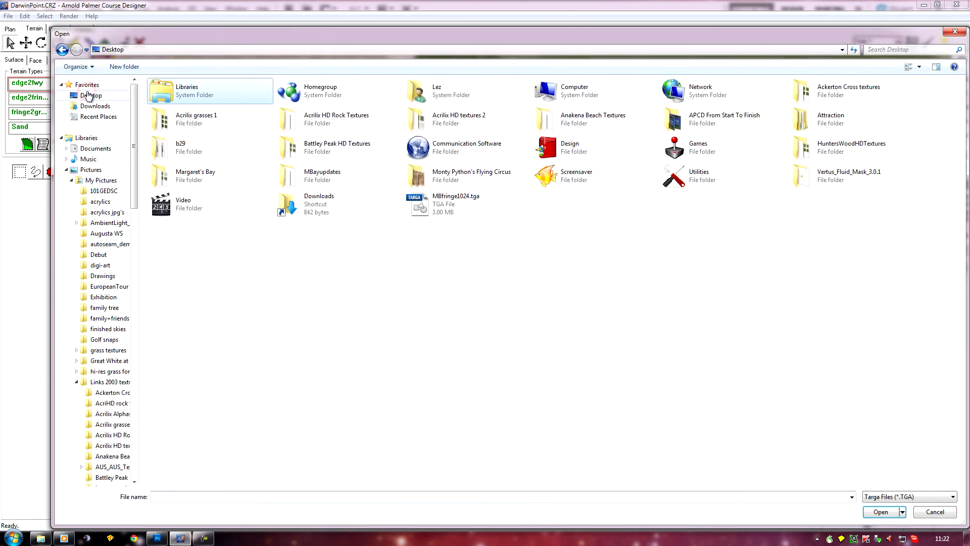
{"action": "left_click", "coordinate": [464, 214]}
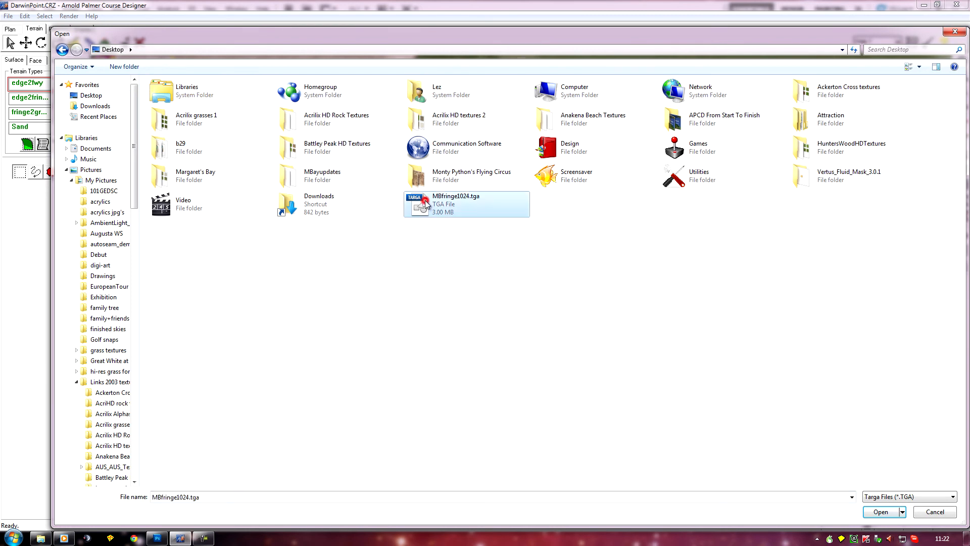
{"action": "left_click", "coordinate": [879, 513]}
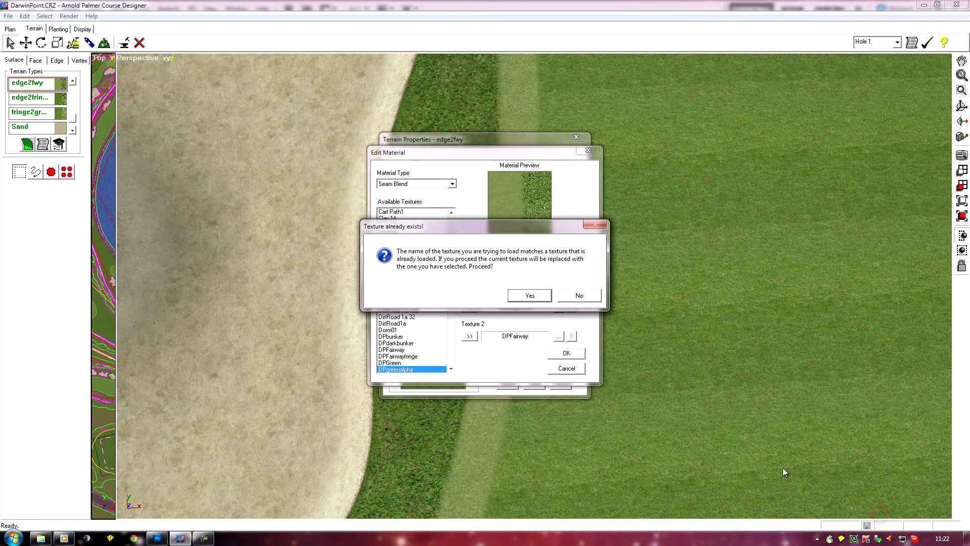
{"action": "left_click", "coordinate": [529, 295]}
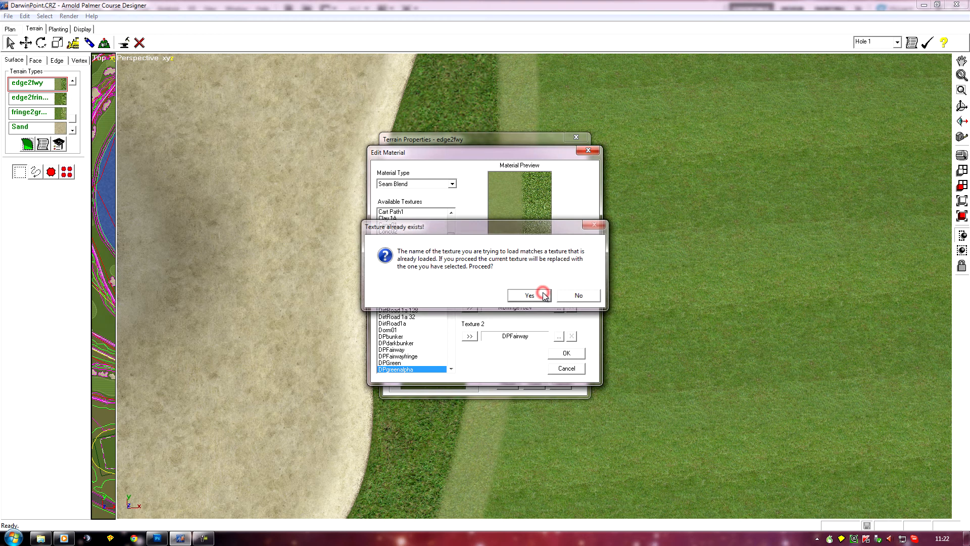
{"action": "left_click", "coordinate": [558, 354]}
{"action": "left_click", "coordinate": [533, 382]}
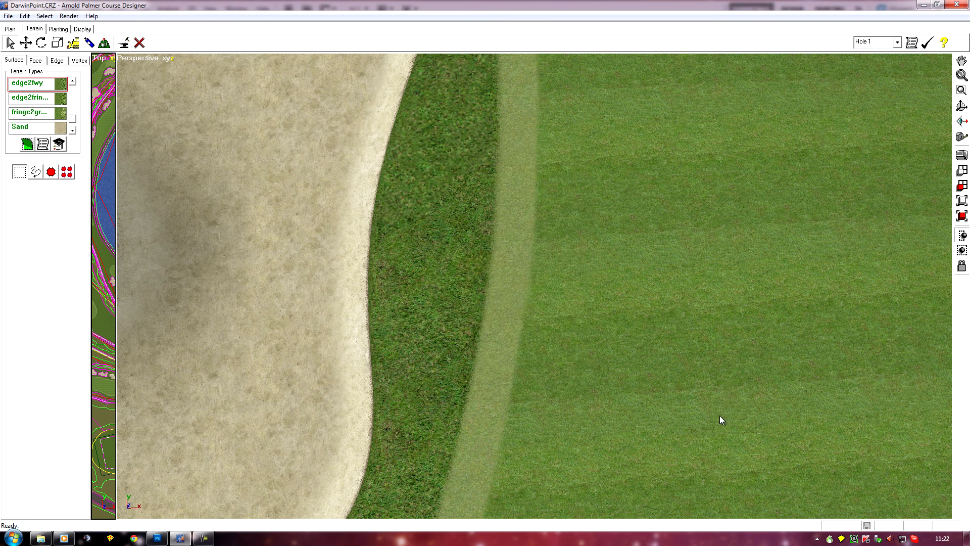
Examine how the new edge2fwy texture blends between the bunker surrounds and the fairway on Hole 1 in the perspective view.
{"action": "scroll", "coordinate": [688, 389], "scroll_direction": "down", "scroll_amount": 2}
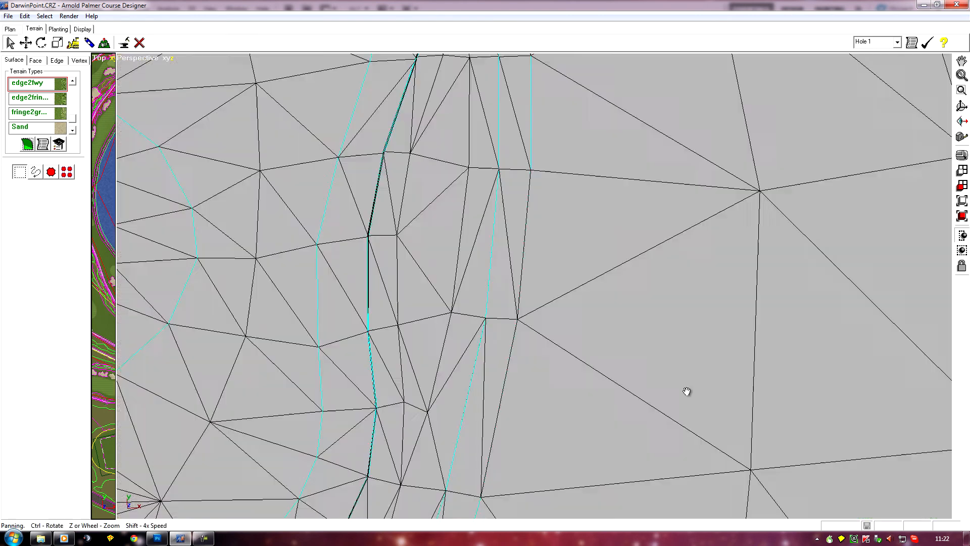
{"action": "scroll", "coordinate": [695, 384], "scroll_direction": "down", "scroll_amount": 2}
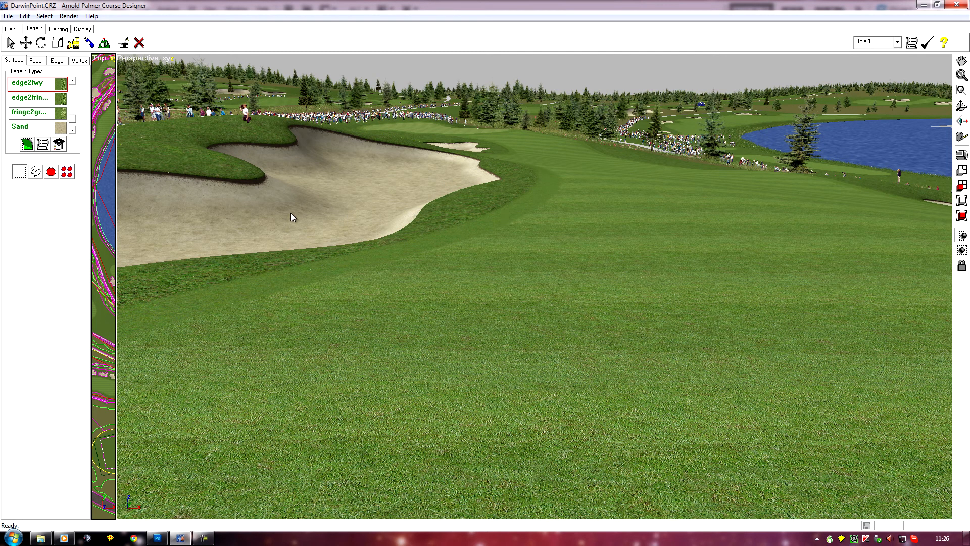
{"action": "scroll", "coordinate": [290, 209], "scroll_direction": "down", "scroll_amount": 2}
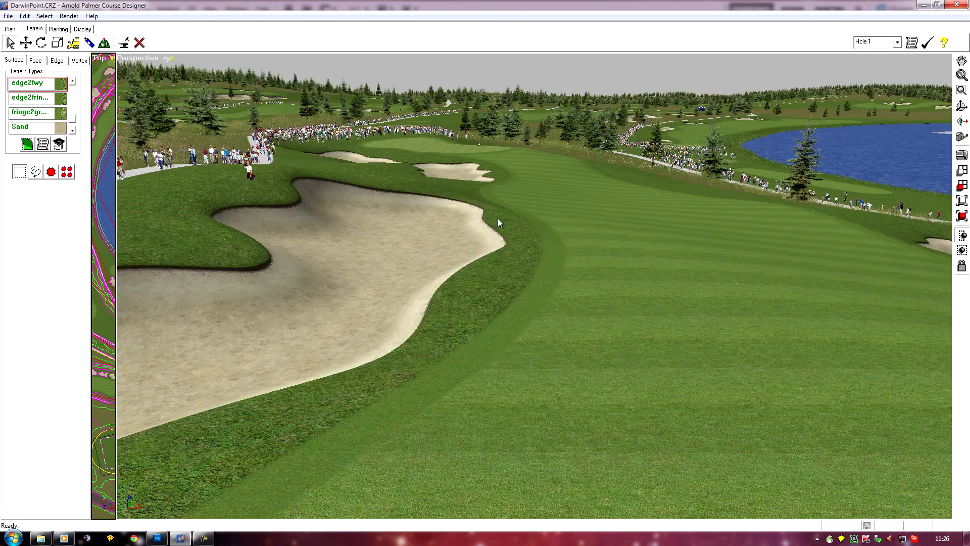
{"action": "left_click_drag", "start_coordinate": [780, 205], "coordinate": [700, 275]}
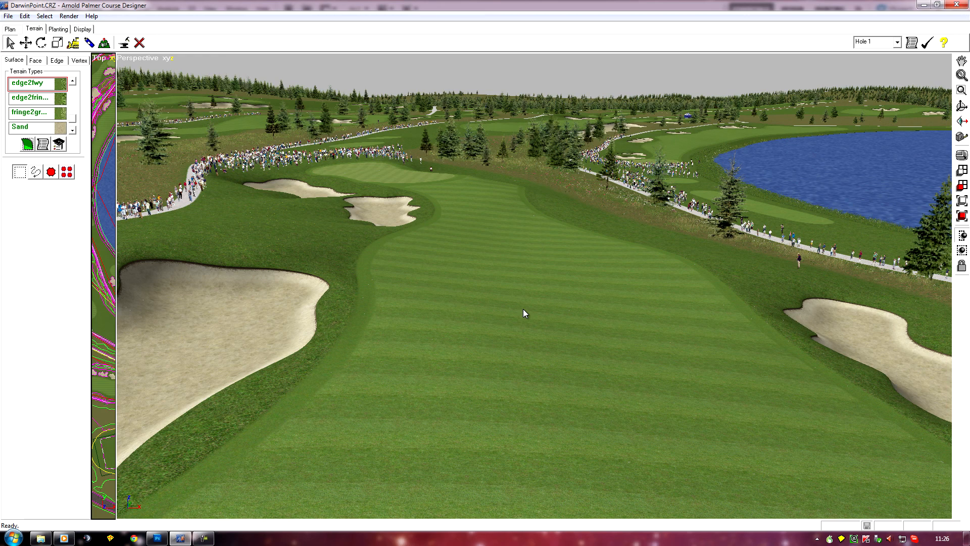
{"action": "left_click_drag", "start_coordinate": [522, 308], "coordinate": [507, 322]}
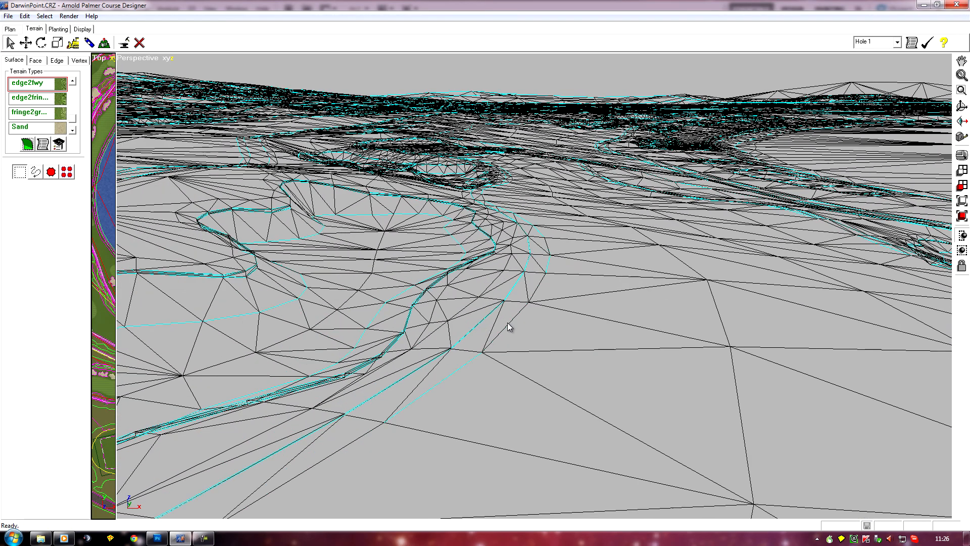